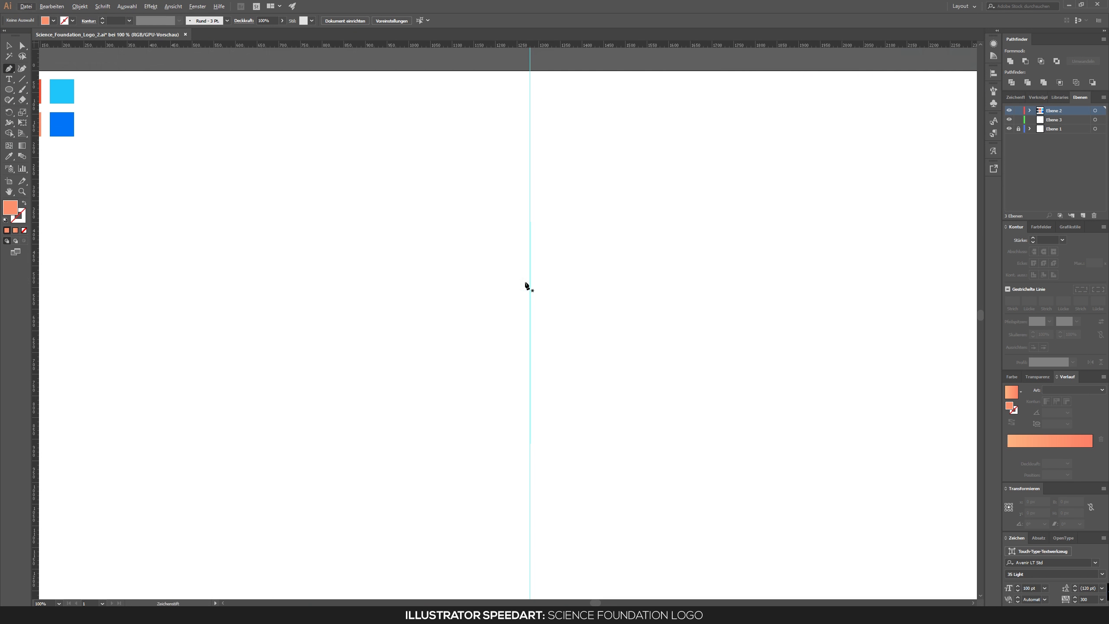
- Begin the flask's left-half outline on the vertical centre guide
{"action": "key", "text": "ctrl+minus"}
{"action": "left_click_drag", "start_coordinate": [515, 262], "coordinate": [498, 262]}
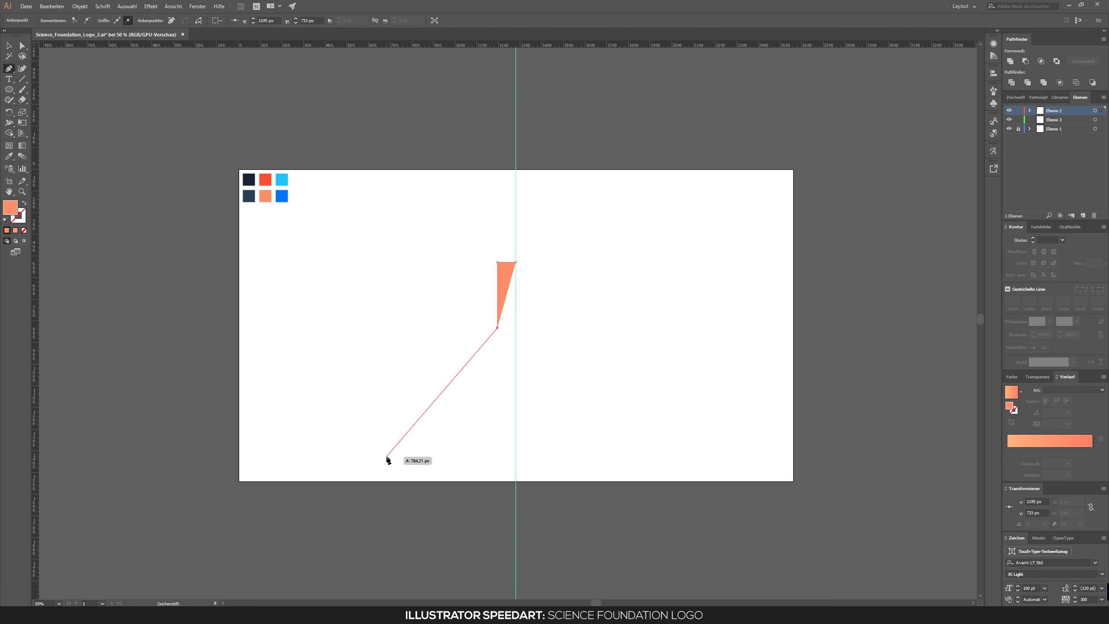
- Close the left half-flask shape and round its bottom body corner
{"action": "left_click", "coordinate": [387, 457]}
{"action": "left_click", "coordinate": [8, 45]}
{"action": "key", "text": "ctrl+plus"}
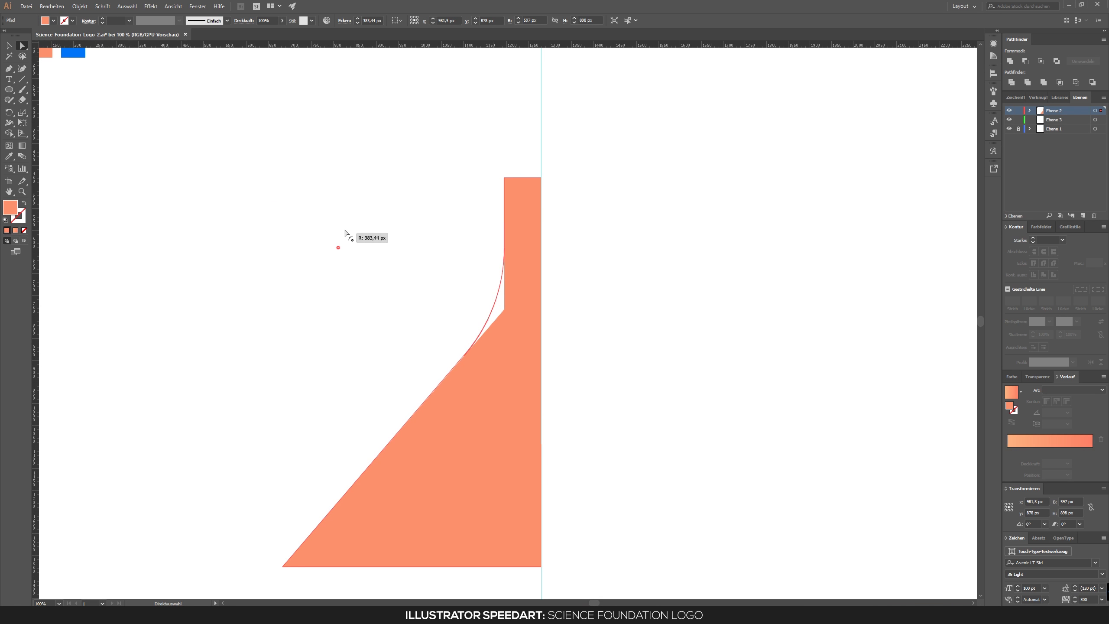
{"action": "scroll", "coordinate": [345, 233], "scroll_direction": "down", "scroll_amount": 3}
{"action": "left_click_drag", "start_coordinate": [305, 469], "coordinate": [316, 469]}
{"action": "left_click_drag", "start_coordinate": [381, 390], "coordinate": [506, 393]}
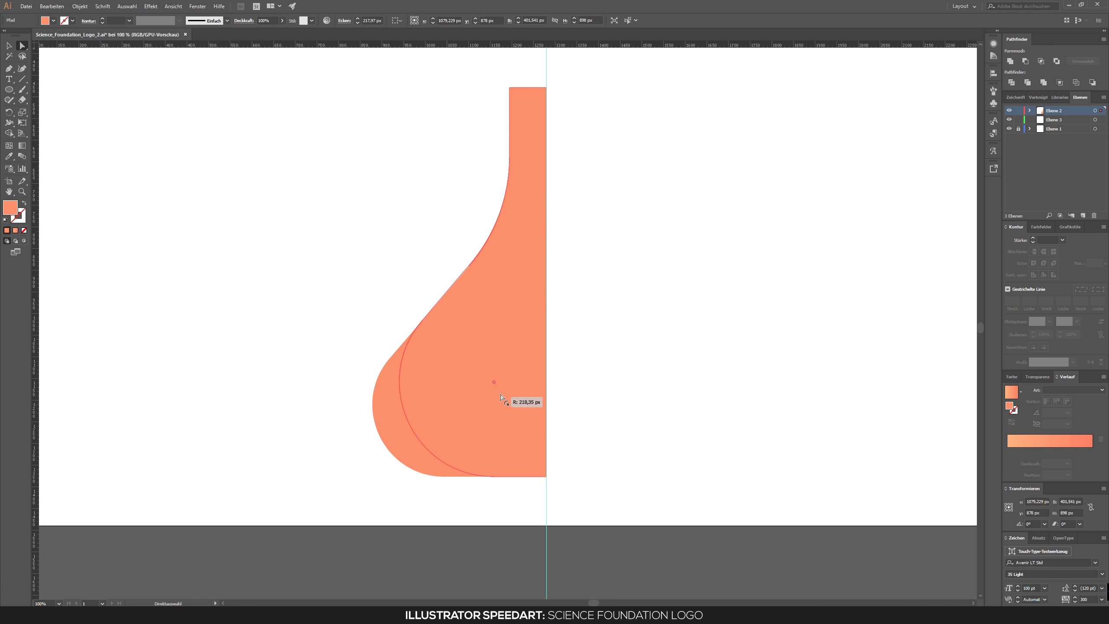
{"action": "key", "text": "v"}
- Reflect a copy of the half-flask and align both halves into one flask
{"action": "right_click", "coordinate": [601, 421]}
{"action": "left_click", "coordinate": [760, 491]}
{"action": "left_click_drag", "start_coordinate": [646, 436], "coordinate": [627, 436]}
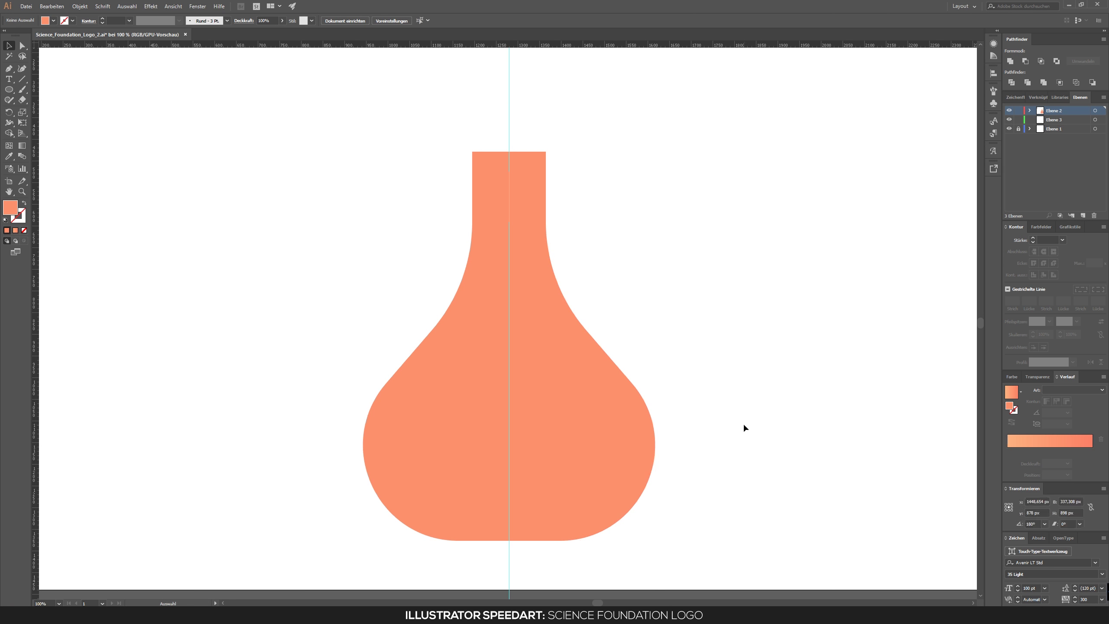
{"action": "key", "text": "ctrl+minus"}
{"action": "key", "text": "ctrl+a"}
{"action": "key", "text": "ctrl+plus"}
{"action": "key", "text": "ctrl+plus"}
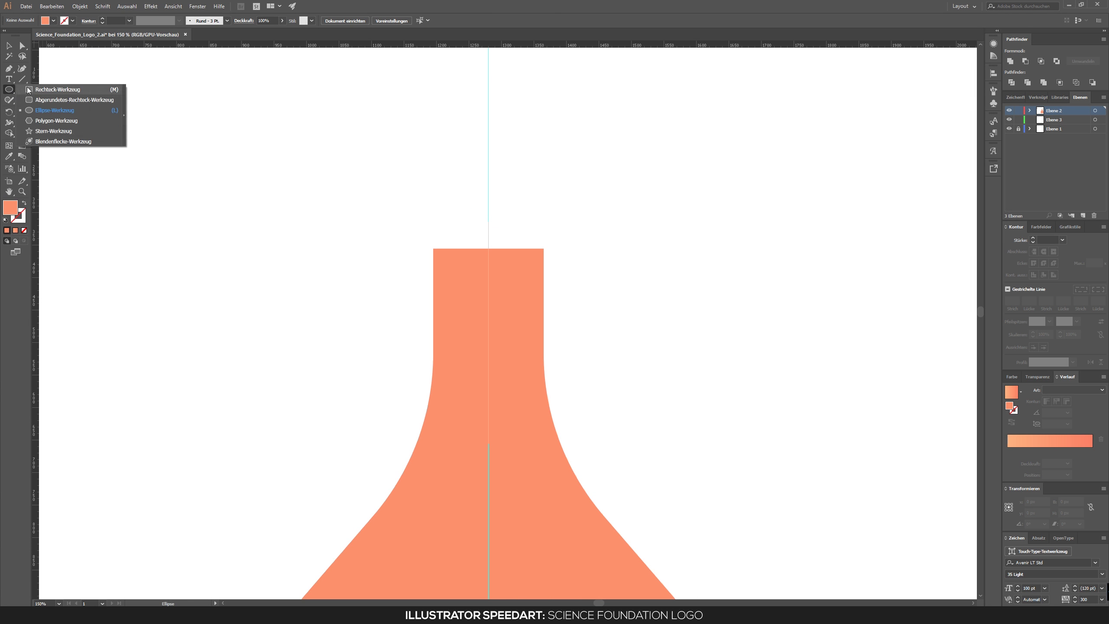
- Draw a rim rectangle seated on the neck, reducing its height to 83.5 px
{"action": "left_click_drag", "start_coordinate": [9, 90], "coordinate": [39, 86]}
{"action": "left_click_drag", "start_coordinate": [489, 248], "coordinate": [630, 292]}
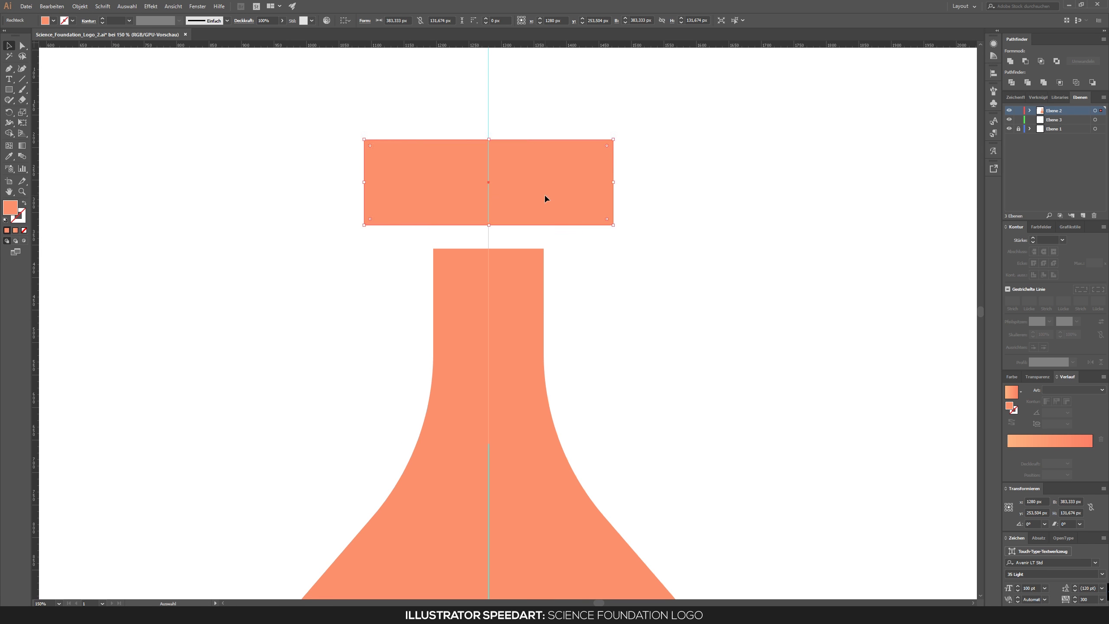
{"action": "left_click_drag", "start_coordinate": [618, 250], "coordinate": [515, 175]}
{"action": "key", "text": "ctrl+0"}
{"action": "key", "text": "ctrl+1"}
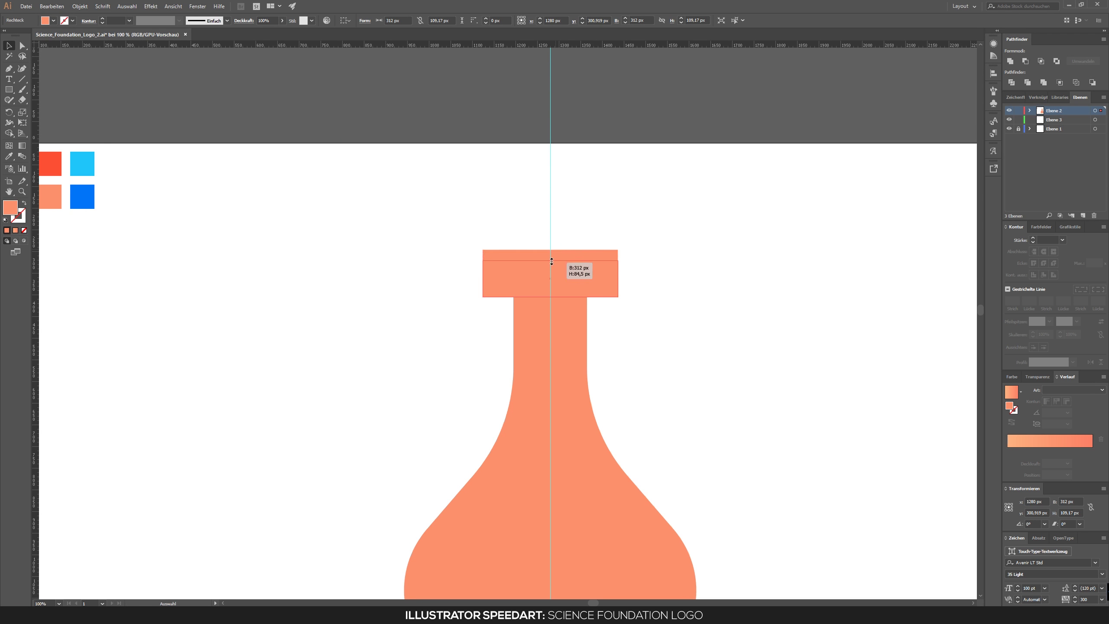
{"action": "key", "text": "ctrl+0"}
{"action": "left_click_drag", "start_coordinate": [551, 261], "coordinate": [466, 218]}
{"action": "key", "text": "ctrl+plus"}
{"action": "key", "text": "ctrl+plus"}
{"action": "left_click", "coordinate": [599, 289]}
{"action": "key", "text": "ctrl+0"}
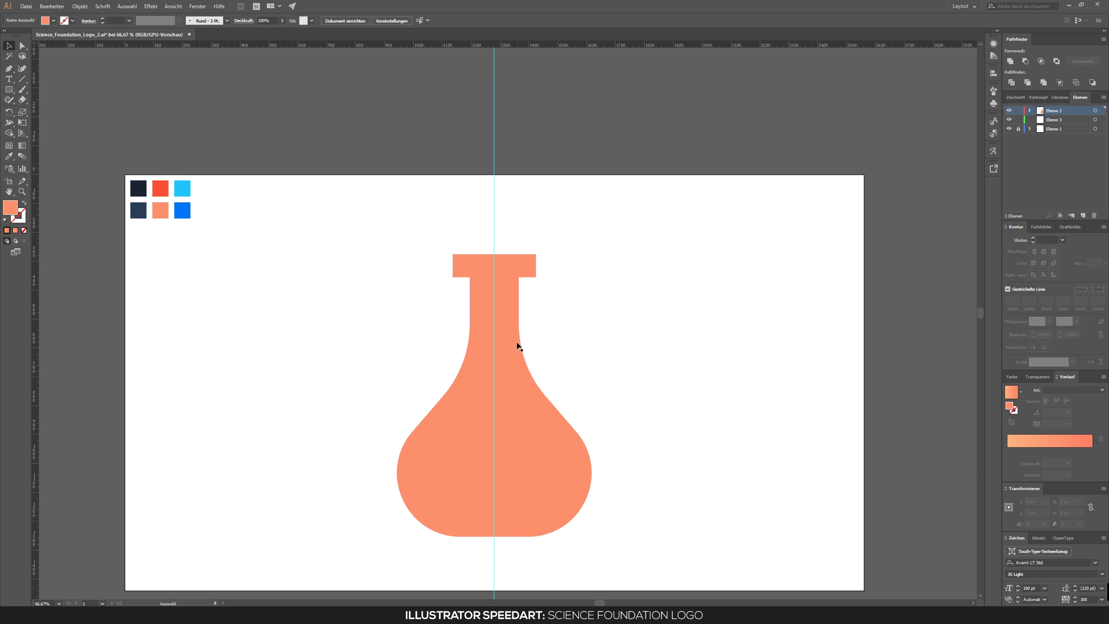
- Layer the flask with a near-black outline, a dark brown inset and a yellow interior
{"action": "left_click", "coordinate": [53, 21]}
{"action": "key", "text": "ctrl+1"}
{"action": "left_click", "coordinate": [79, 6]}
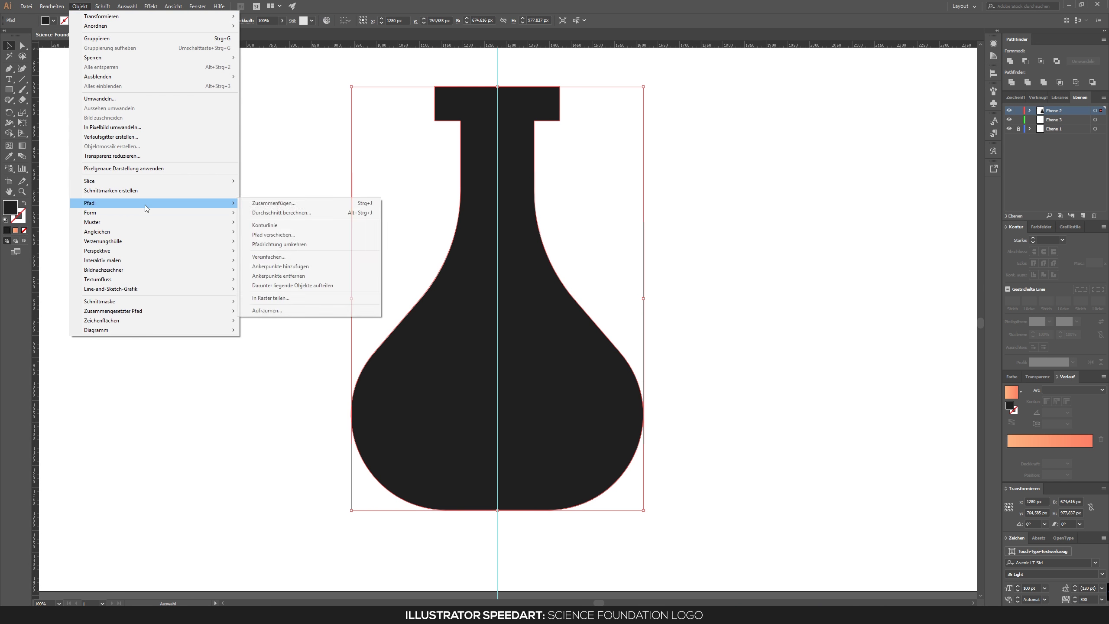
{"action": "left_click", "coordinate": [427, 348]}
{"action": "left_click", "coordinate": [53, 21]}
{"action": "left_click", "coordinate": [79, 6]}
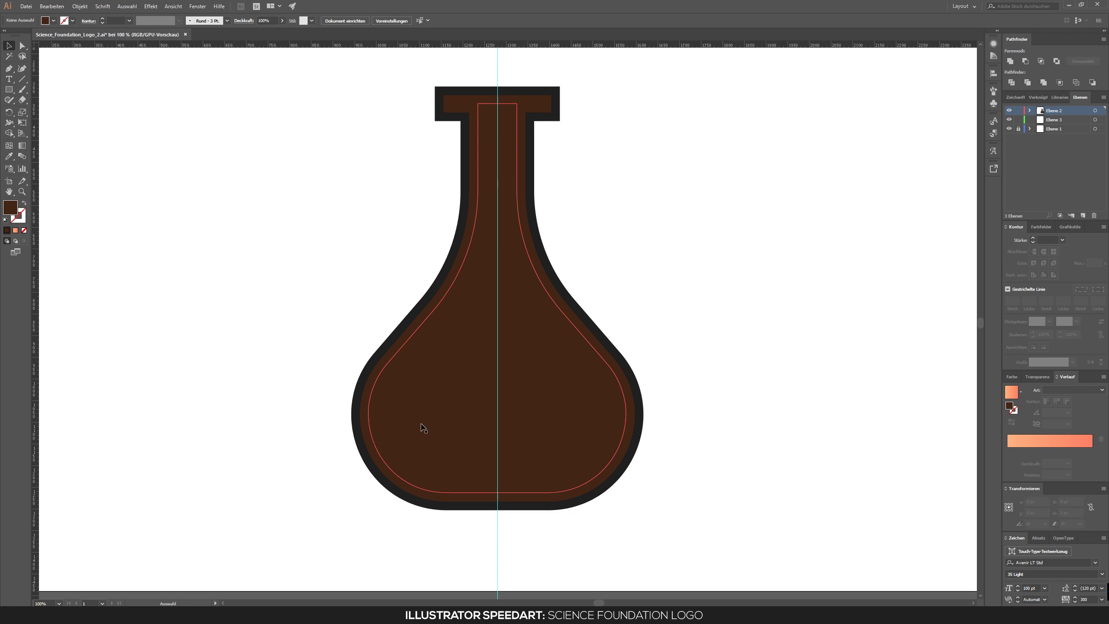
{"action": "left_click", "coordinate": [53, 20]}
{"action": "left_click", "coordinate": [155, 252]}
- Draw a horizontal line, warp it into an arc and expand it
{"action": "scroll", "coordinate": [155, 253], "scroll_direction": "right", "scroll_amount": 5}
{"action": "key", "text": "backslash"}
{"action": "left_click_drag", "start_coordinate": [514, 280], "coordinate": [634, 280]}
{"action": "left_click", "coordinate": [115, 20]}
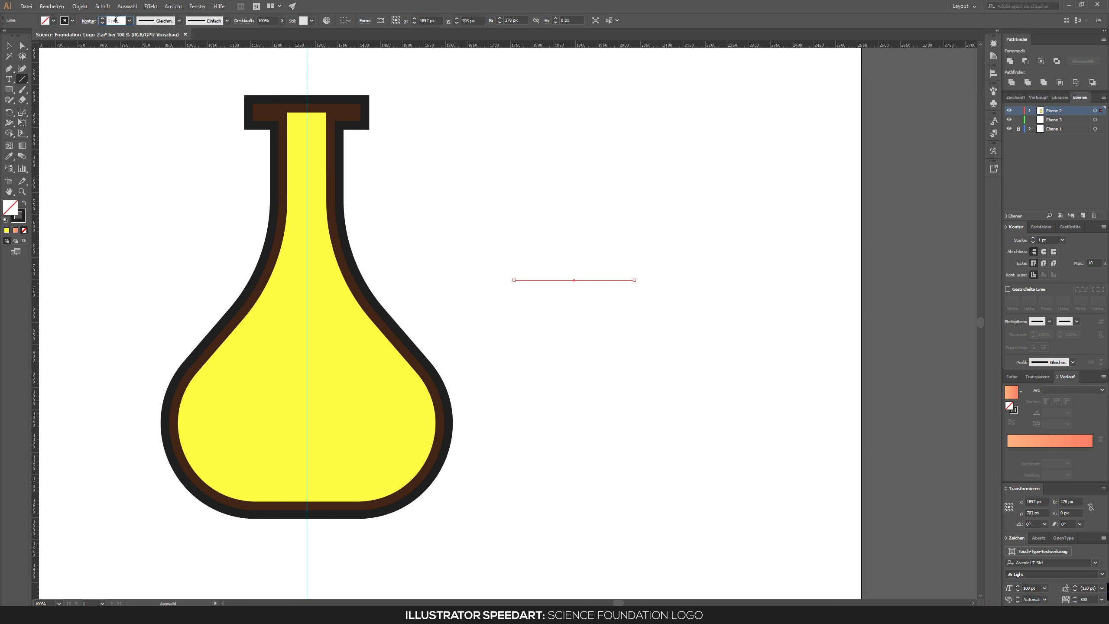
{"action": "left_click", "coordinate": [151, 6]}
{"action": "left_click", "coordinate": [306, 112]}
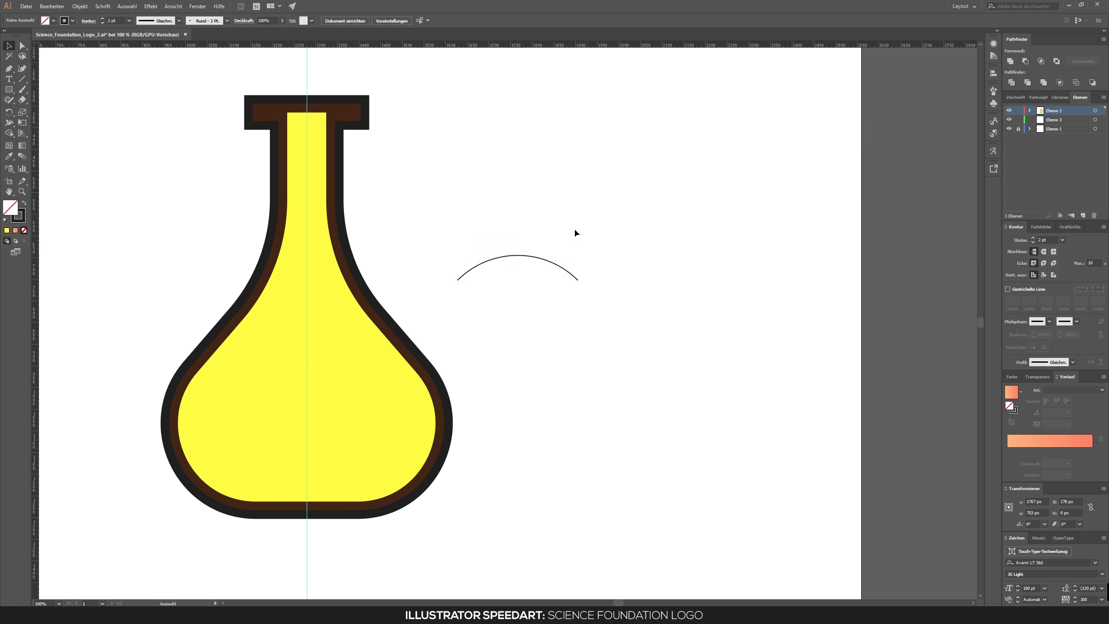
{"action": "key", "text": "ctrl+plus"}
{"action": "left_click", "coordinate": [79, 6]}
{"action": "left_click", "coordinate": [104, 101]}
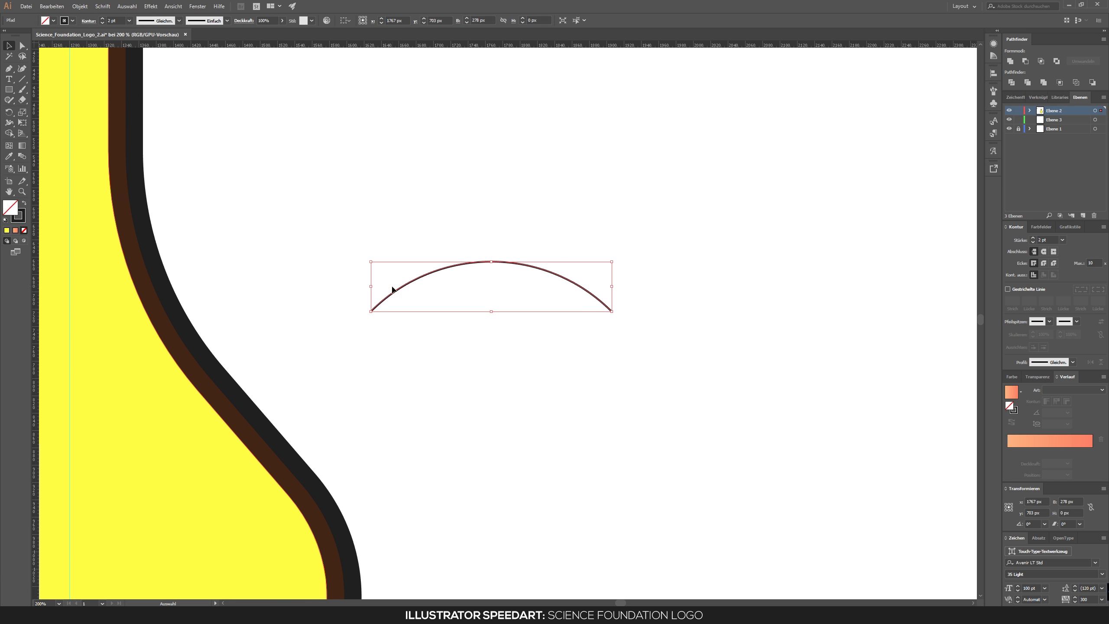
- Join the flipped arc copy to the first arc to form a wave
{"action": "left_click", "coordinate": [701, 374]}
{"action": "key", "text": "ctrl+y"}
{"action": "key", "text": "ctrl+plus"}
{"action": "key", "text": "ctrl+plus"}
{"action": "key", "text": "ctrl+plus"}
{"action": "left_click_drag", "start_coordinate": [484, 445], "coordinate": [485, 446]}
{"action": "key", "text": "ctrl+y"}
{"action": "key", "text": "ctrl+minus"}
{"action": "key", "text": "ctrl+minus"}
{"action": "key", "text": "ctrl+minus"}
{"action": "key", "text": "ctrl+minus"}
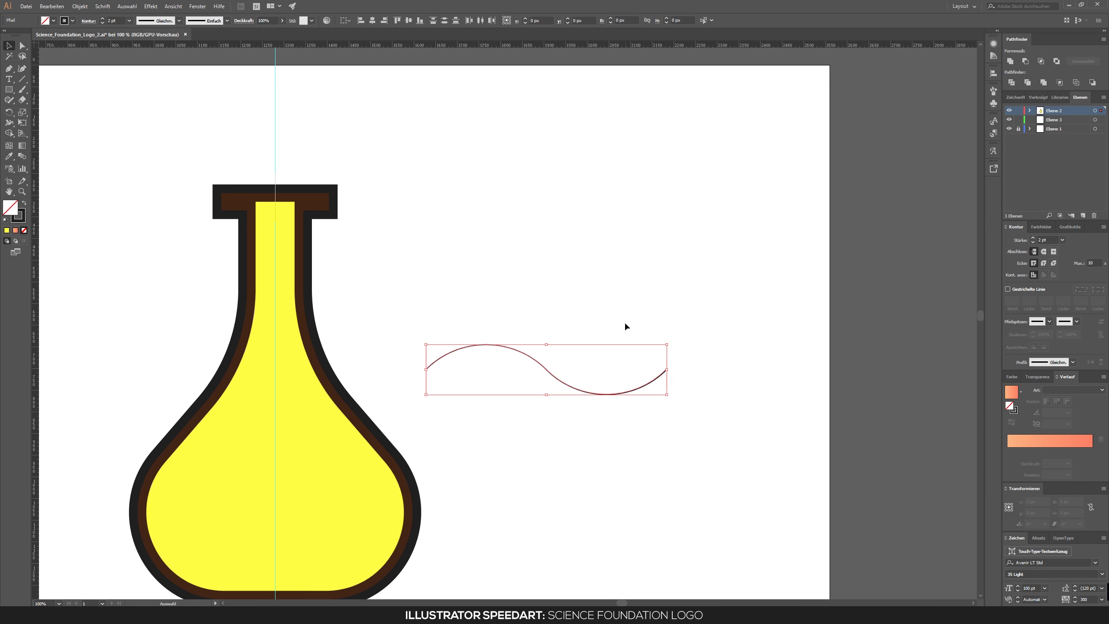
- Scale the wave so it spans the flask body between the inner walls
{"action": "left_click_drag", "start_coordinate": [577, 381], "coordinate": [593, 385]}
{"action": "key", "text": "ctrl+plus"}
{"action": "key", "text": "ctrl+plus"}
{"action": "key", "text": "ctrl+plus"}
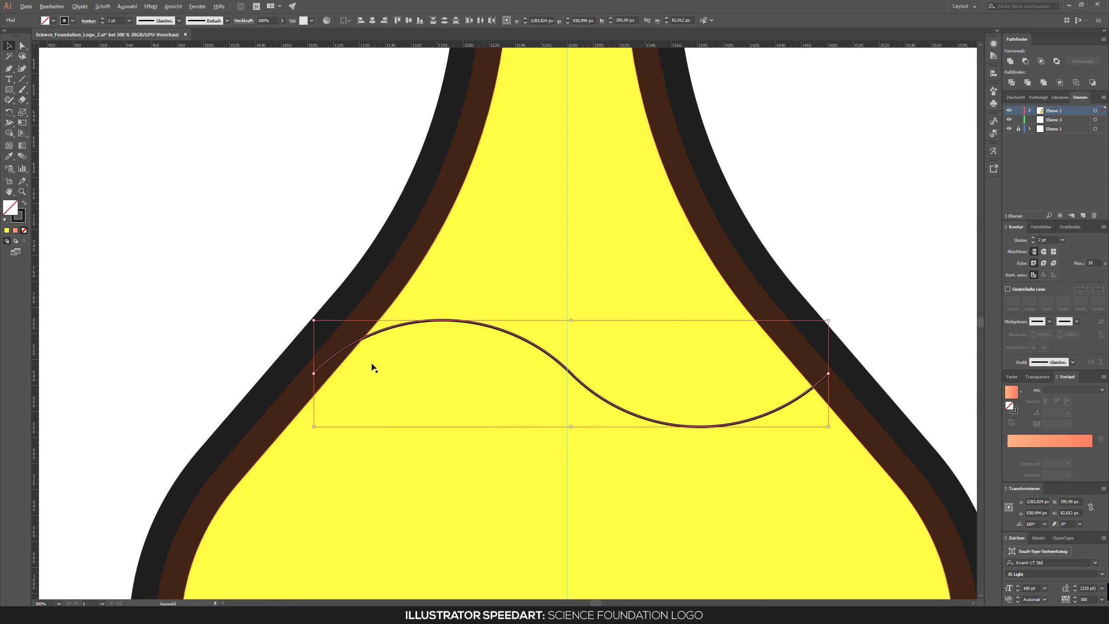
{"action": "key", "text": "ctrl+plus"}
{"action": "left_click_drag", "start_coordinate": [154, 241], "coordinate": [173, 247]}
{"action": "left_click_drag", "start_coordinate": [838, 247], "coordinate": [811, 252]}
{"action": "key", "text": "ctrl+plus"}
{"action": "key", "text": "ctrl+plus"}
{"action": "key", "text": "ctrl+plus"}
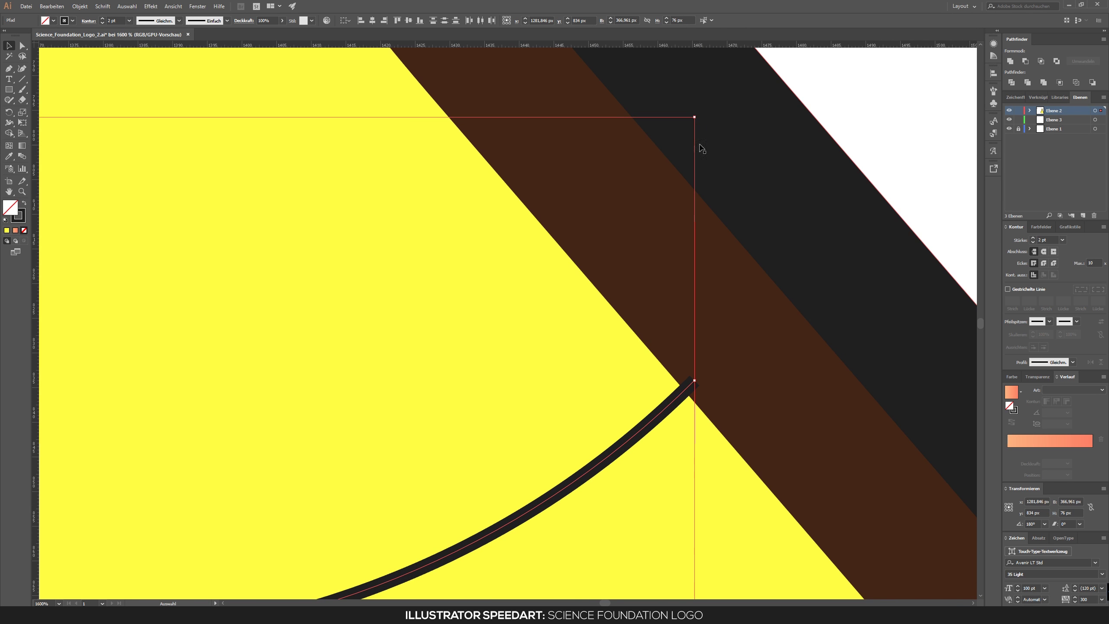
{"action": "key", "text": "ctrl+minus"}
{"action": "key", "text": "ctrl+minus"}
{"action": "key", "text": "ctrl+minus"}
{"action": "key", "text": "ctrl+minus"}
{"action": "key", "text": "ctrl+minus"}
{"action": "key", "text": "ctrl+minus"}
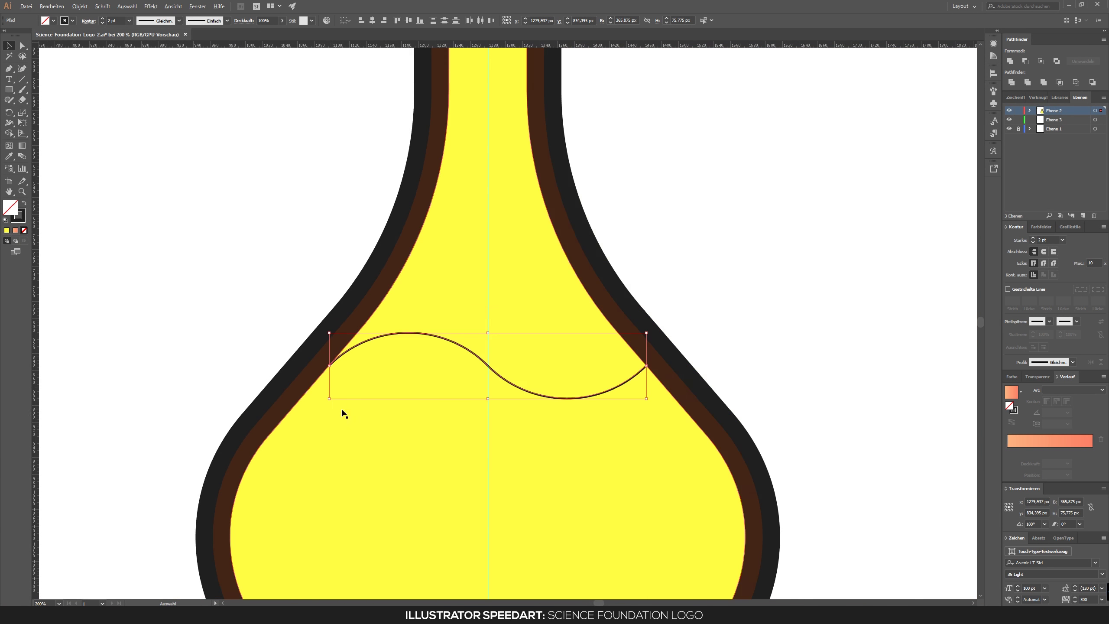
{"action": "key", "text": "p"}
{"action": "key", "text": "ctrl+minus"}
{"action": "left_click_drag", "start_coordinate": [644, 375], "coordinate": [640, 437]}
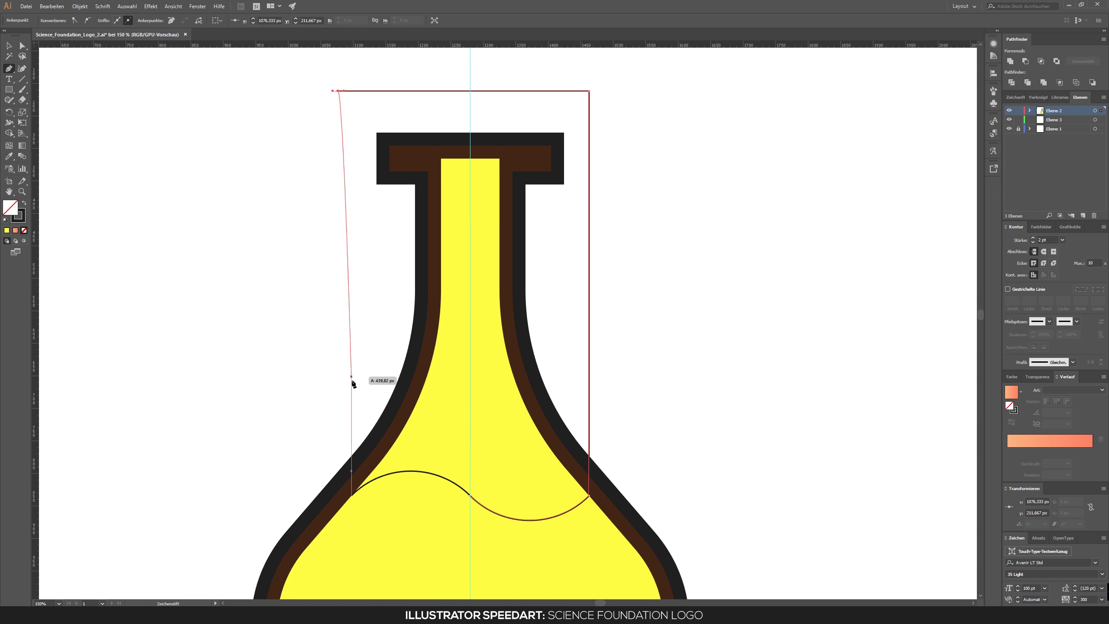
- Trim the liquid to the wave line and give it a red-to-salmon gradient at 70°
{"action": "left_click", "coordinate": [23, 36]}
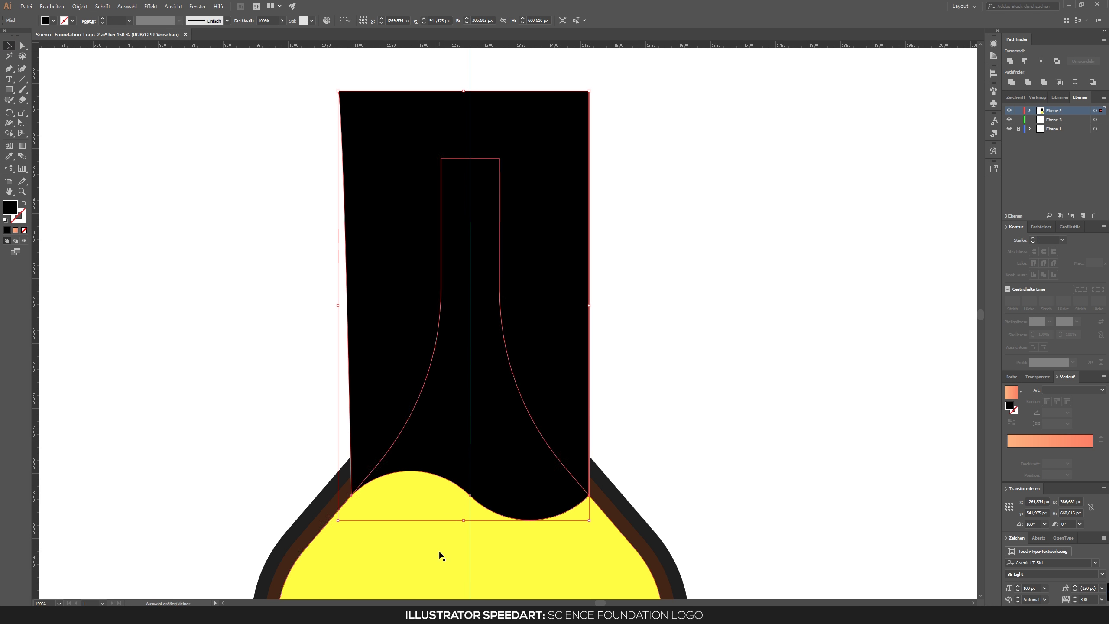
{"action": "key", "text": "ctrl+minus"}
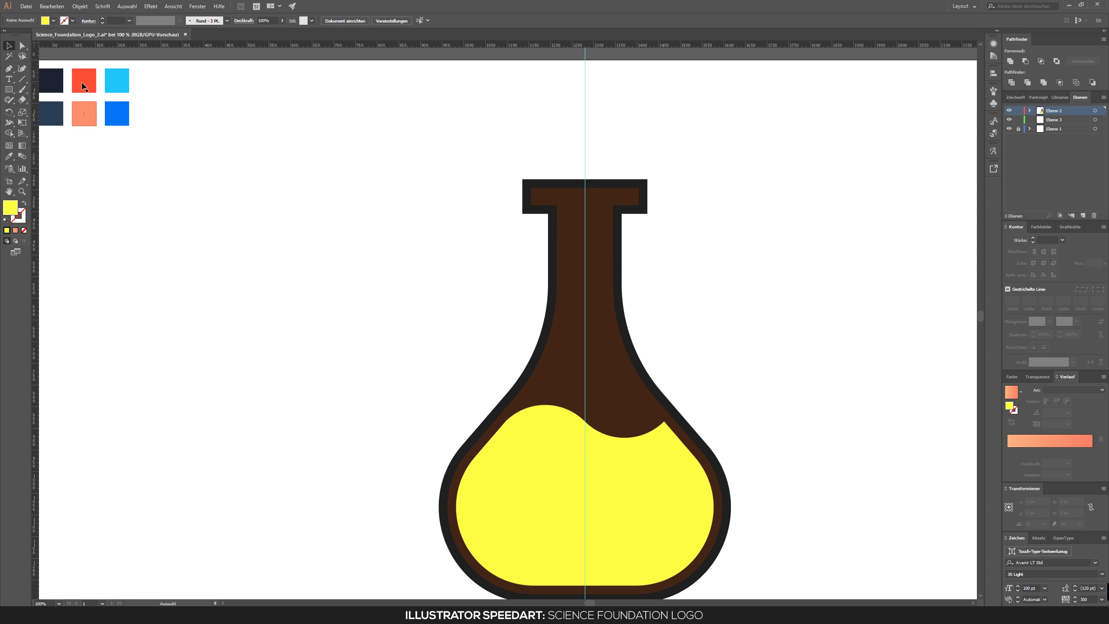
{"action": "left_click", "coordinate": [606, 507]}
{"action": "double_click", "coordinate": [1009, 406]}
{"action": "left_click", "coordinate": [646, 250]}
{"action": "left_click", "coordinate": [84, 113]}
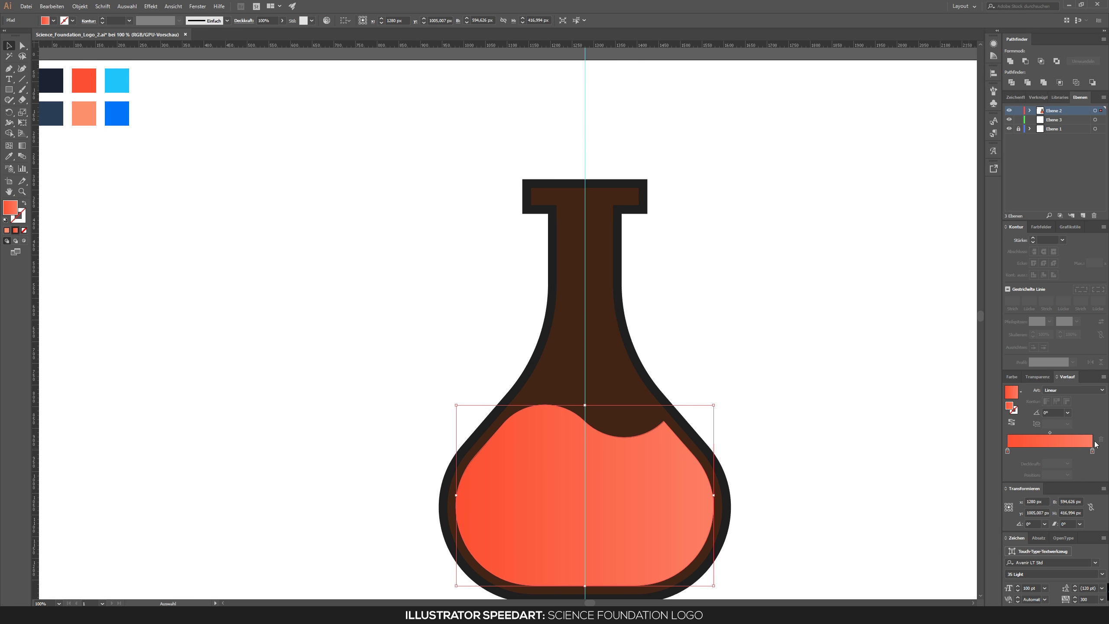
{"action": "type", "text": "70"}
{"action": "key", "text": "ctrl+plus"}
- Paste a copy of the liquid in place over the flask
{"action": "left_click", "coordinate": [52, 6]}
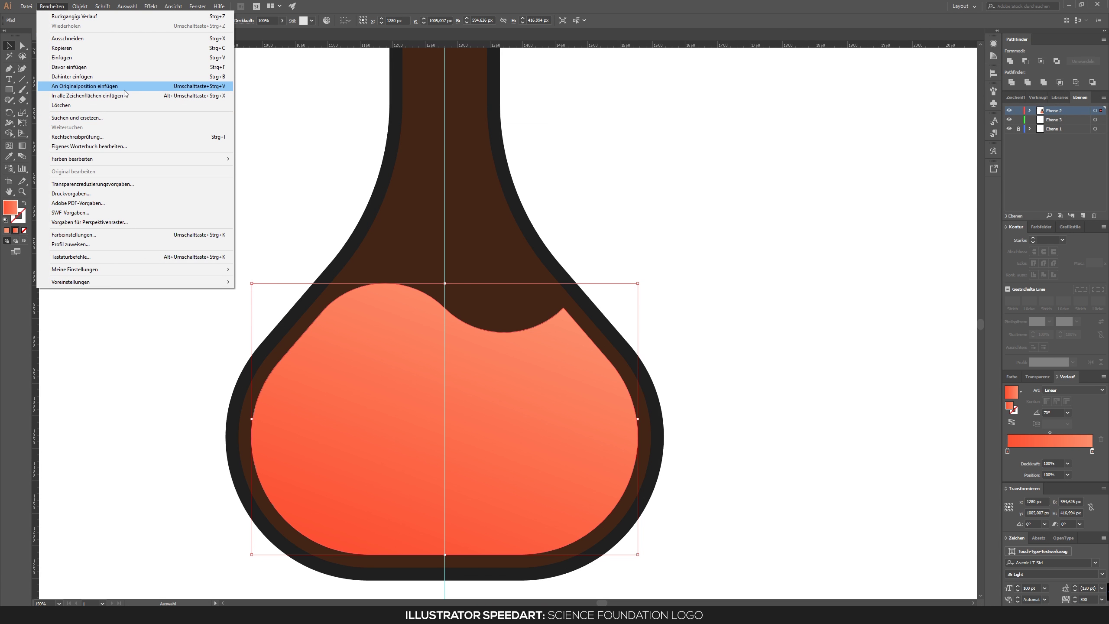
{"action": "left_click", "coordinate": [124, 86]}
{"action": "right_click", "coordinate": [361, 320]}
{"action": "left_click", "coordinate": [421, 485]}
{"action": "key", "text": "ctrl+minus"}
- Draw three white bubbles on the right side of the liquid
{"action": "key", "text": "l"}
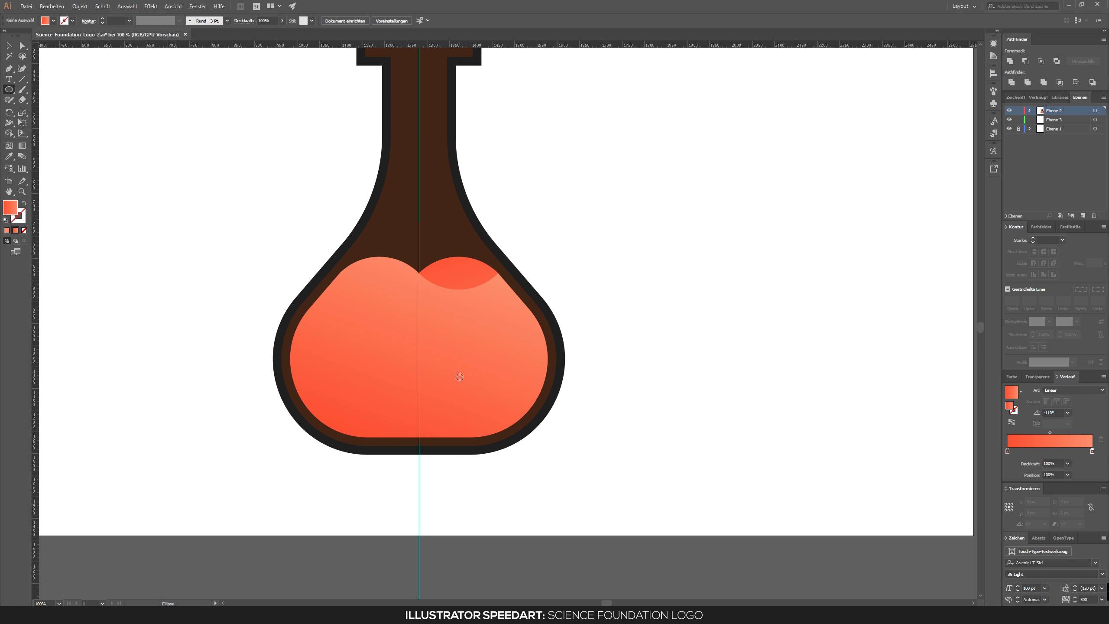
{"action": "key", "text": "ctrl+plus"}
{"action": "mouse_move", "coordinate": [486, 284]}
{"action": "left_mouse_down"}
{"action": "mouse_move", "coordinate": [530, 329]}
{"action": "mouse_move", "coordinate": [462, 425]}
{"action": "left_mouse_up"}
{"action": "key", "text": "ctrl+plus"}
{"action": "key", "text": "v"}
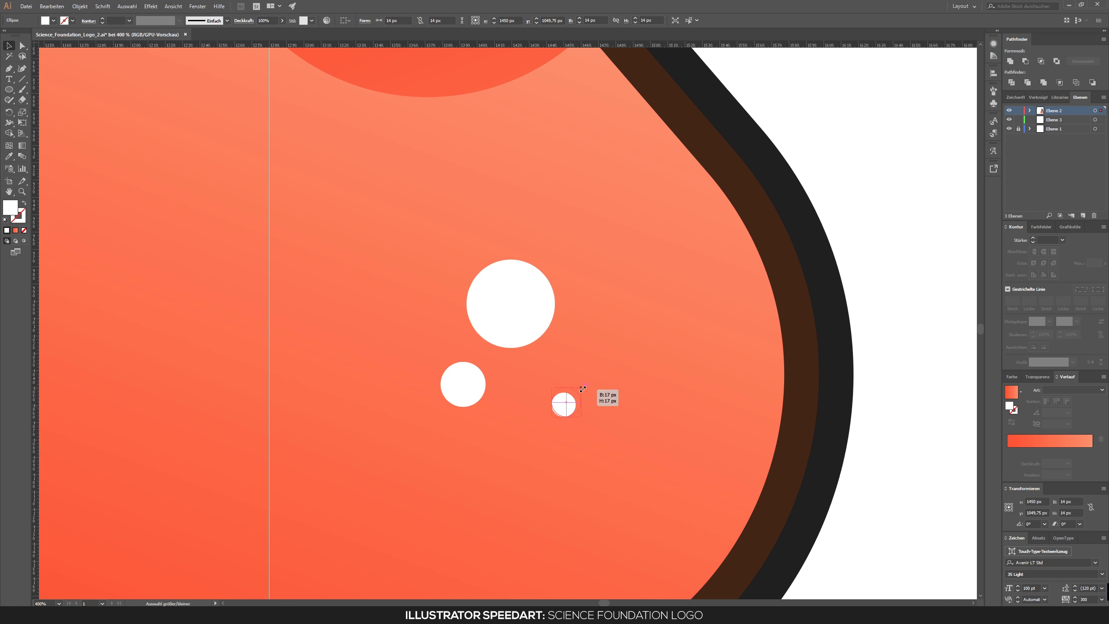
{"action": "left_click_drag", "start_coordinate": [537, 410], "coordinate": [537, 409]}
{"action": "key", "text": "ctrl+minus"}
{"action": "key", "text": "ctrl+minus"}
{"action": "key", "text": "ctrl+minus"}
{"action": "key", "text": "ctrl+shift+a"}
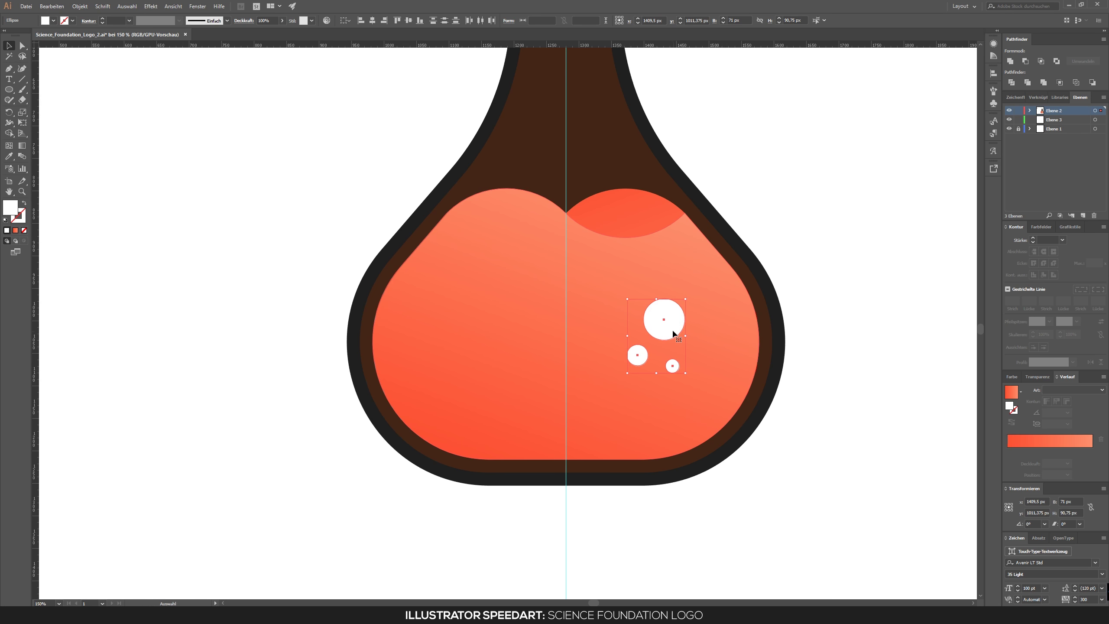
- Shrink the three bubbles slightly and recentre the flask in view
{"action": "key", "text": "ctrl+plus"}
{"action": "key", "text": "ctrl+plus"}
{"action": "key", "text": "ctrl+plus"}
{"action": "key", "text": "ctrl+minus"}
{"action": "key", "text": "ctrl+minus"}
{"action": "key", "text": "ctrl+minus"}
{"action": "left_click_drag", "start_coordinate": [690, 455], "coordinate": [682, 444]}
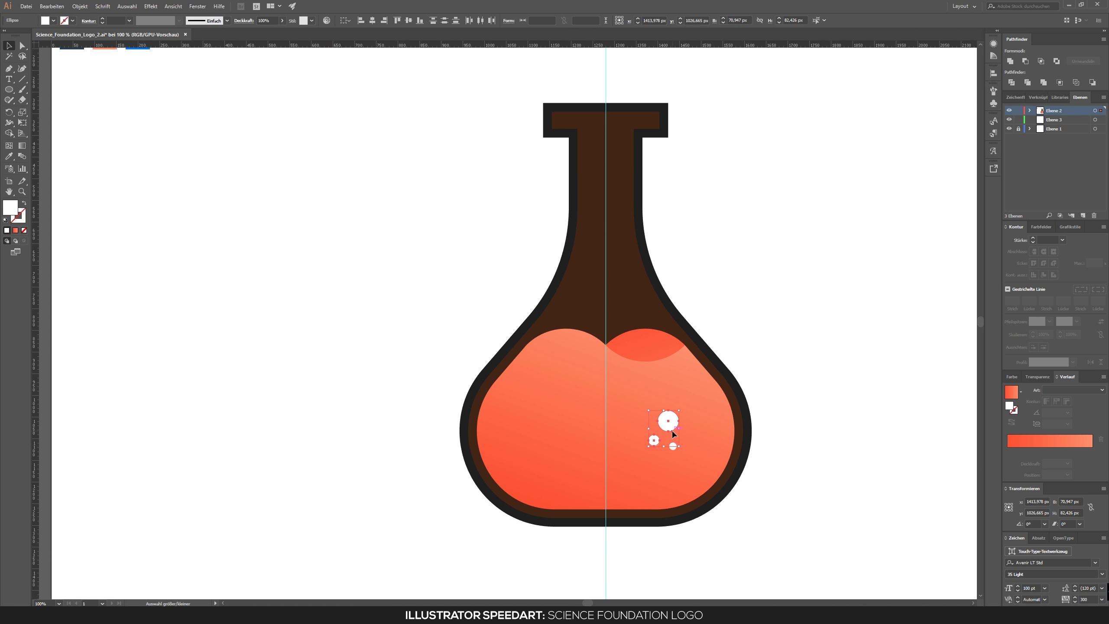
{"action": "key", "text": "ctrl+plus"}
{"action": "key", "text": "ctrl+plus"}
{"action": "key", "text": "ctrl+plus"}
{"action": "key", "text": "ctrl+minus"}
{"action": "key", "text": "ctrl+minus"}
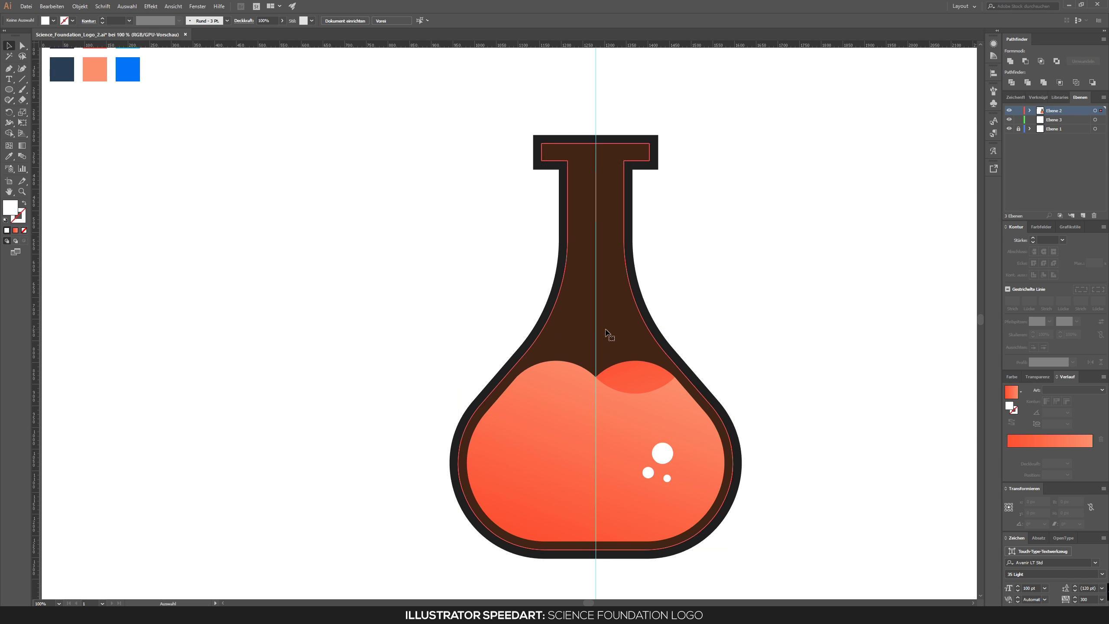
{"action": "left_click_drag", "start_coordinate": [377, 250], "coordinate": [215, 250]}
- Duplicate the flask and offset it to leave a dark crescent along the right edge
{"action": "key", "text": "v"}
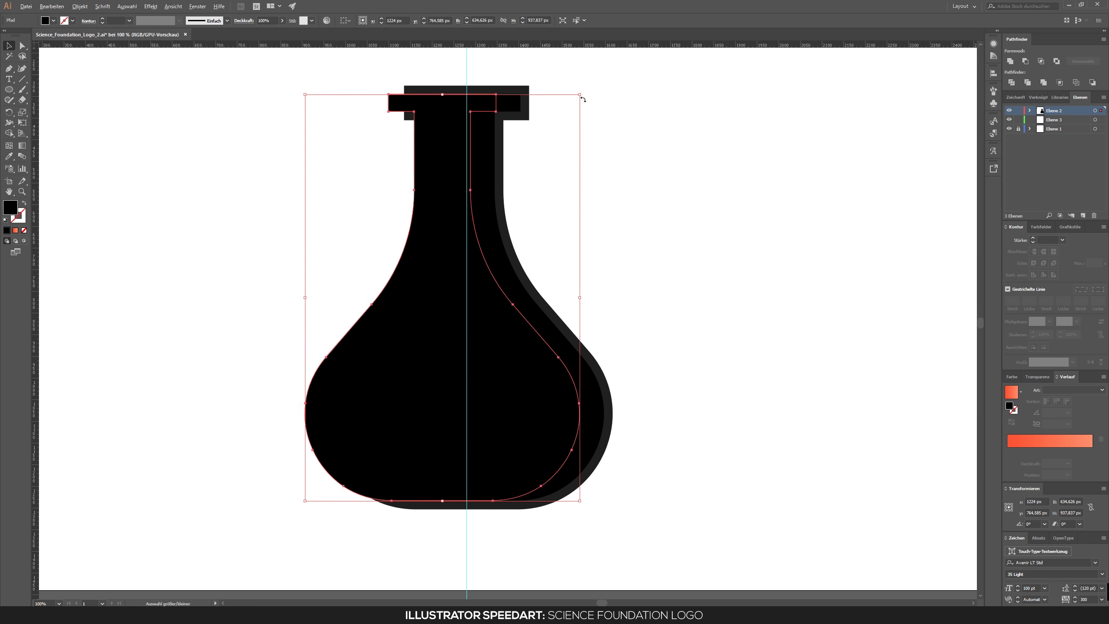
{"action": "left_click_drag", "start_coordinate": [452, 366], "coordinate": [547, 372]}
{"action": "left_click", "coordinate": [547, 372]}
{"action": "mouse_move", "coordinate": [309, 55]}
{"action": "left_mouse_down"}
{"action": "mouse_move", "coordinate": [549, 383]}
{"action": "mouse_move", "coordinate": [531, 388]}
{"action": "left_mouse_up"}
{"action": "scroll", "coordinate": [502, 286], "scroll_direction": "up", "scroll_amount": 3}
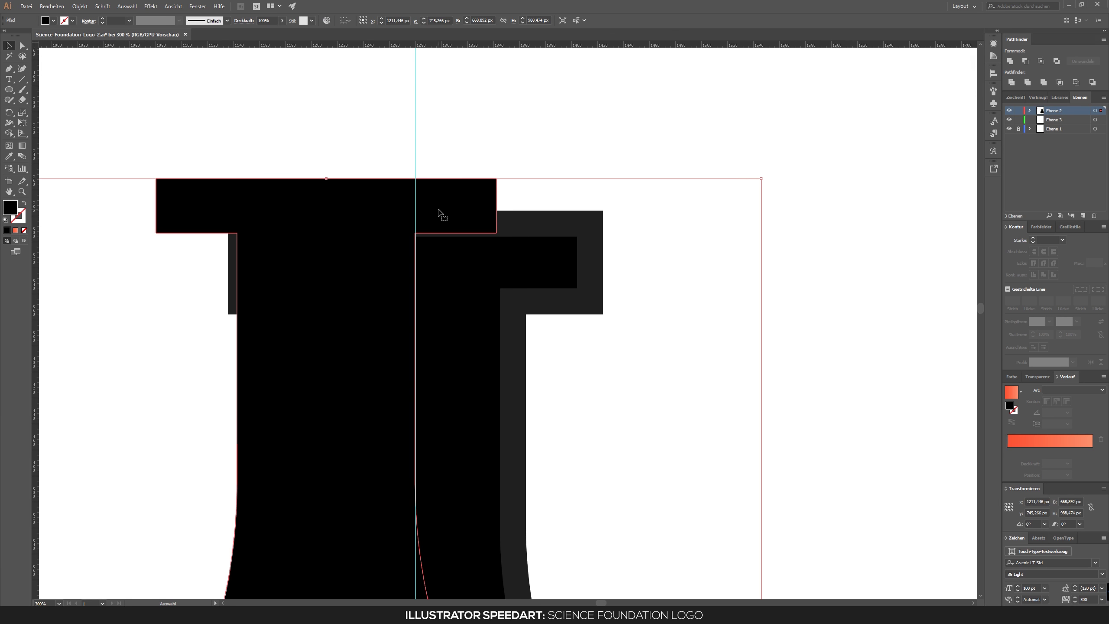
{"action": "left_click_drag", "start_coordinate": [435, 213], "coordinate": [434, 213]}
{"action": "scroll", "coordinate": [435, 213], "scroll_direction": "down", "scroll_amount": 3}
{"action": "key", "text": "ctrl+z"}
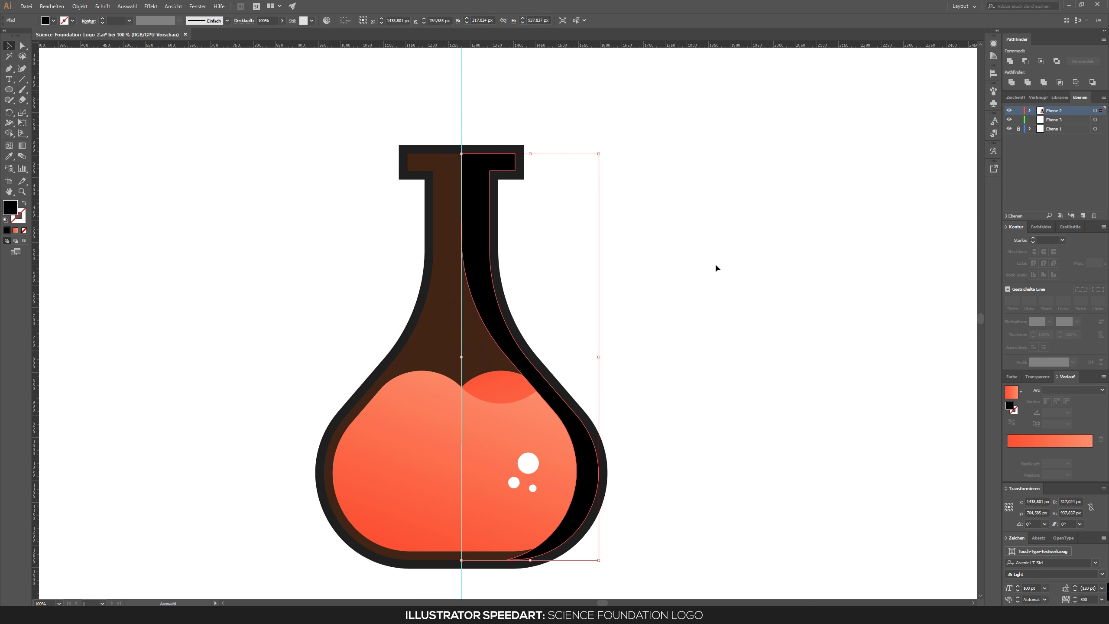
{"action": "type", "text": "0"}
{"action": "key", "text": "Return"}
- Cut a left-side crescent from a shifted flask copy and fill it light grey-white
{"action": "left_click", "coordinate": [272, 193]}
{"action": "left_click", "coordinate": [52, 6]}
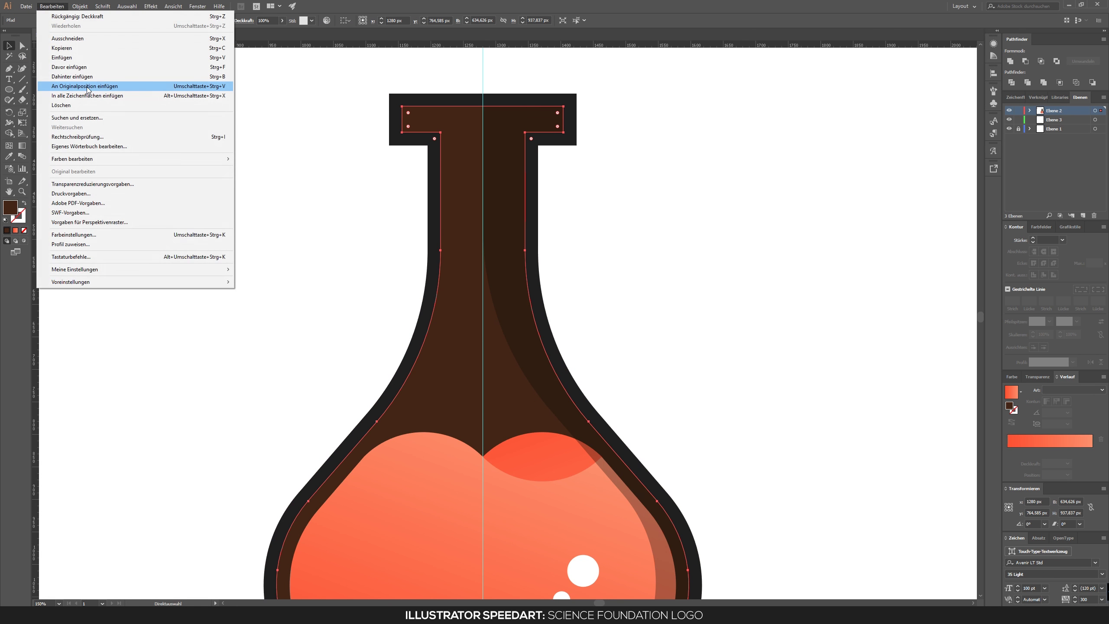
{"action": "left_click", "coordinate": [24, 35]}
{"action": "scroll", "coordinate": [272, 430], "scroll_direction": "down", "scroll_amount": 1}
{"action": "left_click_drag", "start_coordinate": [367, 390], "coordinate": [396, 390]}
{"action": "left_click", "coordinate": [309, 106]}
{"action": "left_click_drag", "start_coordinate": [404, 313], "coordinate": [404, 313]}
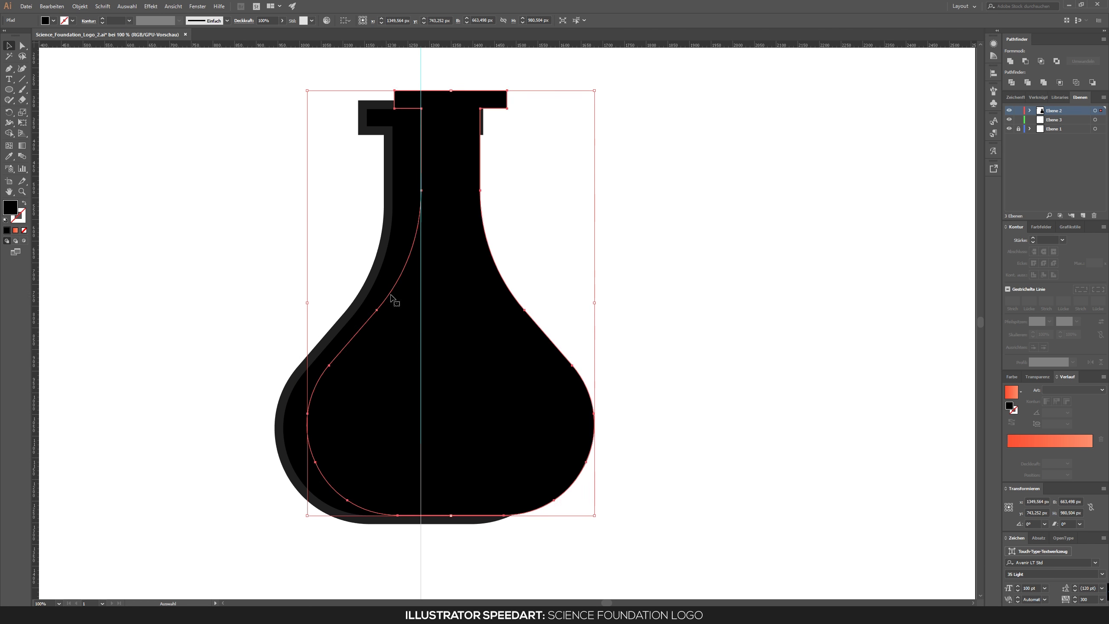
{"action": "left_click", "coordinate": [1027, 61]}
{"action": "left_click", "coordinate": [53, 20]}
{"action": "left_click", "coordinate": [74, 65]}
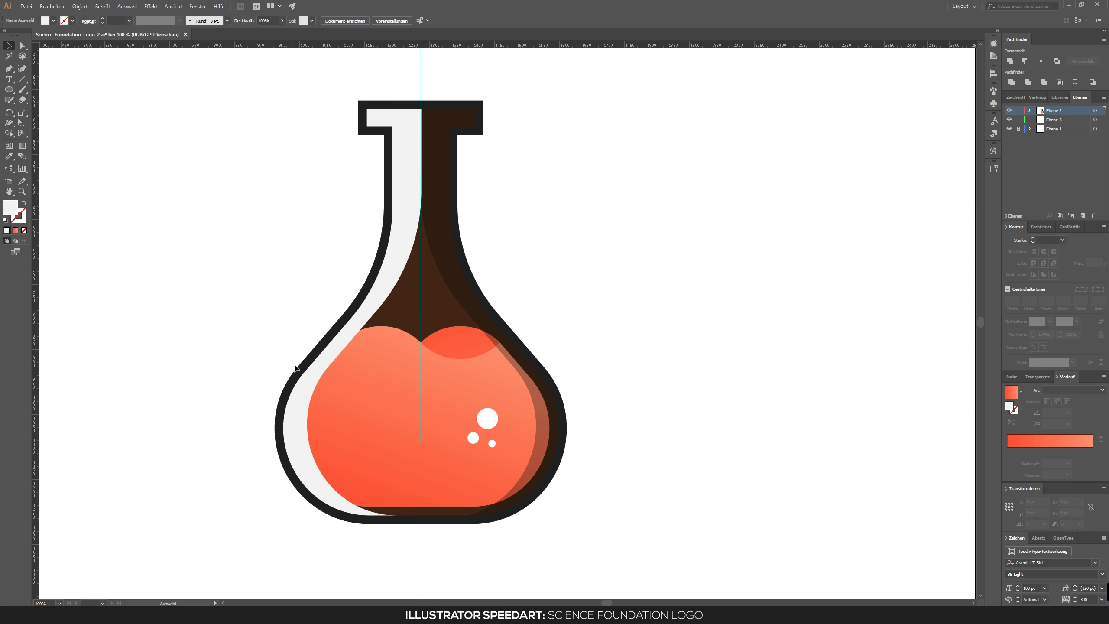
- Make a thin white inner crescent from an inset offset copy at 30% opacity
{"action": "left_click", "coordinate": [52, 7]}
{"action": "left_click", "coordinate": [131, 86]}
{"action": "left_click", "coordinate": [80, 6]}
{"action": "left_click", "coordinate": [284, 231]}
{"action": "key", "text": "Return"}
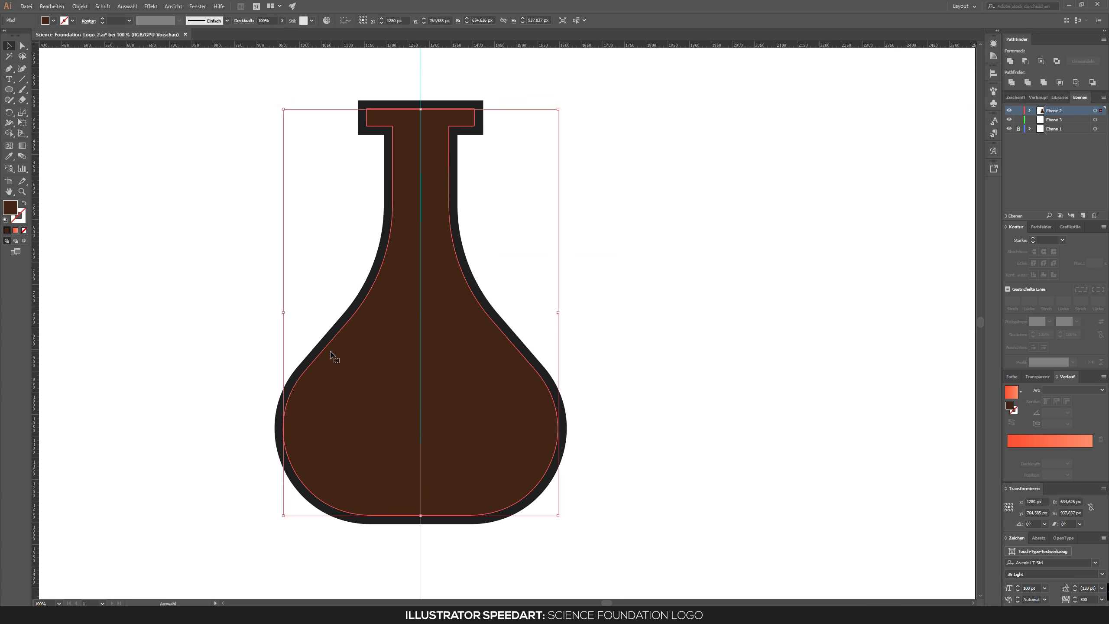
{"action": "left_click", "coordinate": [53, 20]}
{"action": "left_click", "coordinate": [24, 42]}
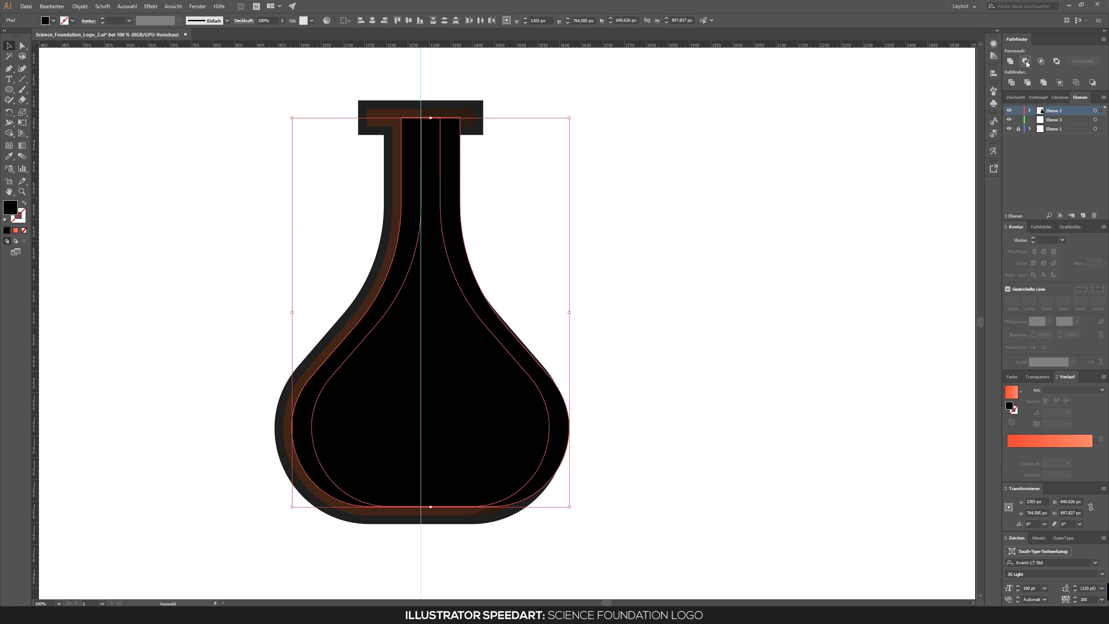
{"action": "left_click", "coordinate": [1027, 61]}
{"action": "left_click", "coordinate": [53, 20]}
{"action": "left_click", "coordinate": [9, 40]}
{"action": "left_click", "coordinate": [282, 20]}
- Draw a four-point highlight strip on the neck at 30% opacity
{"action": "key", "text": "p"}
{"action": "scroll", "coordinate": [406, 100], "scroll_direction": "up", "scroll_amount": 6}
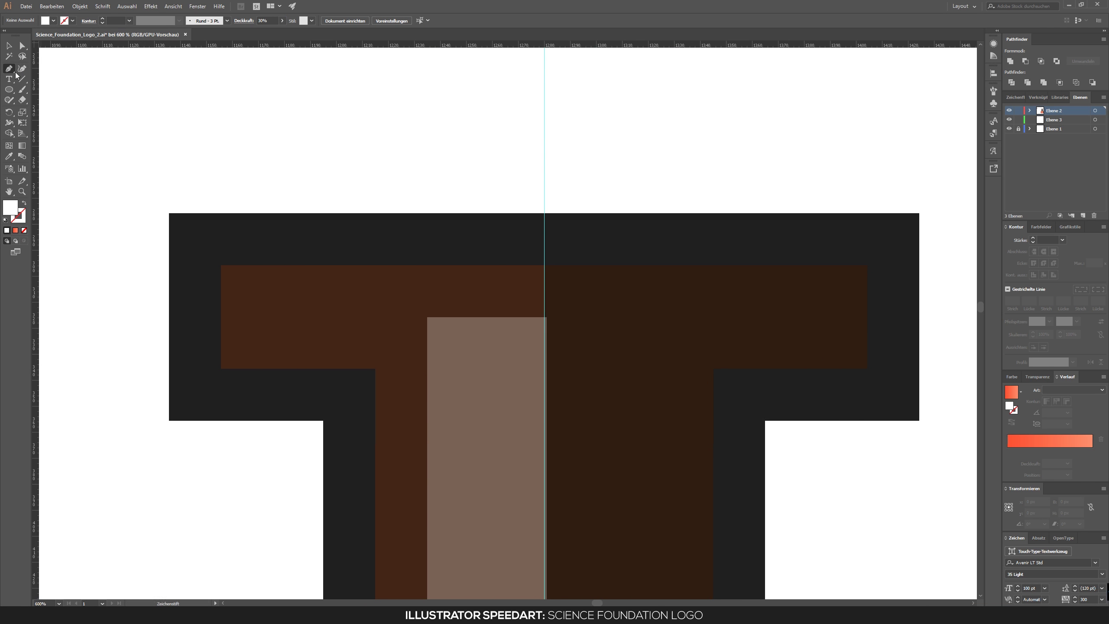
{"action": "scroll", "coordinate": [407, 99], "scroll_direction": "up", "scroll_amount": 3}
{"action": "left_click", "coordinate": [330, 389]}
{"action": "left_click", "coordinate": [649, 251]}
{"action": "left_click", "coordinate": [648, 389]}
{"action": "left_click", "coordinate": [330, 390]}
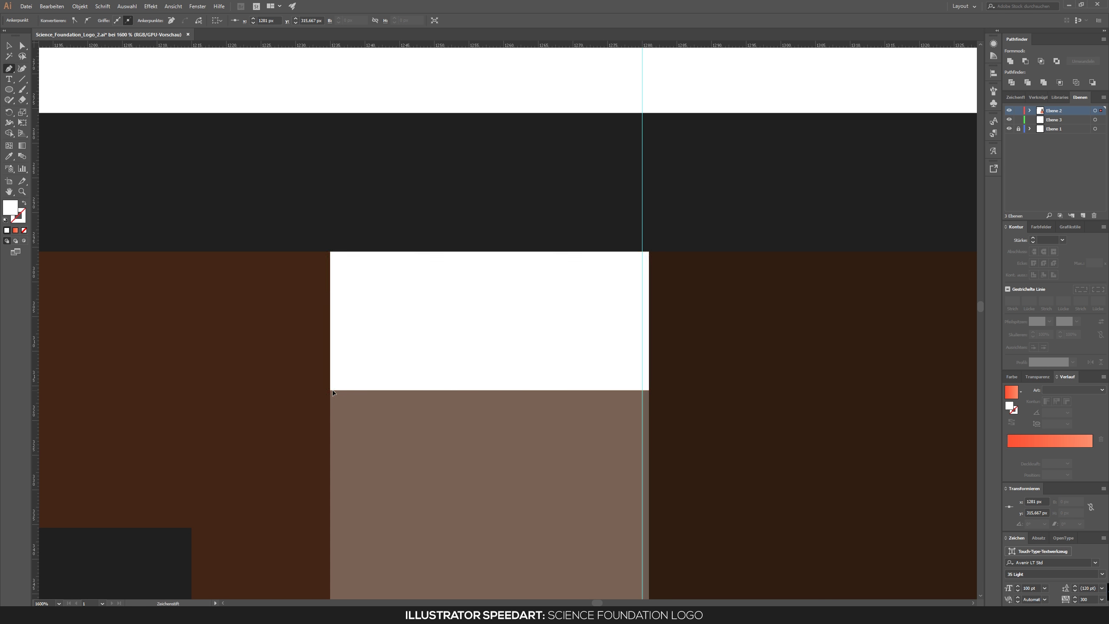
{"action": "left_click", "coordinate": [9, 45]}
{"action": "scroll", "coordinate": [173, 55], "scroll_direction": "down", "scroll_amount": 4}
{"action": "left_click", "coordinate": [267, 20]}
{"action": "type", "text": "3"}
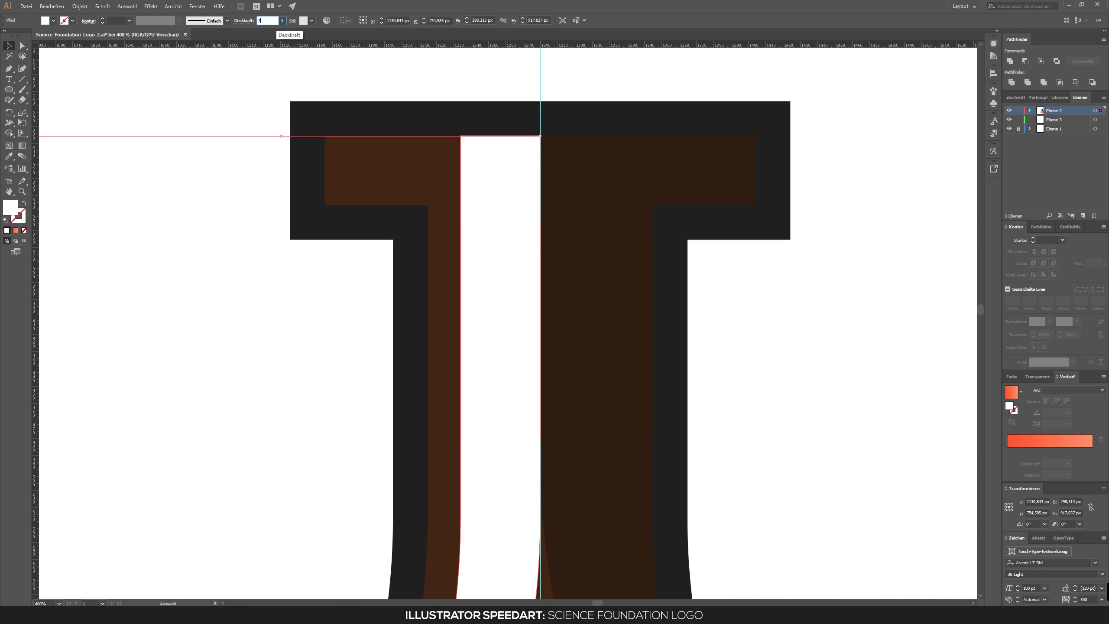
{"action": "type", "text": "0"}
{"action": "key", "text": "Return"}
{"action": "scroll", "coordinate": [497, 306], "scroll_direction": "down", "scroll_amount": 5}
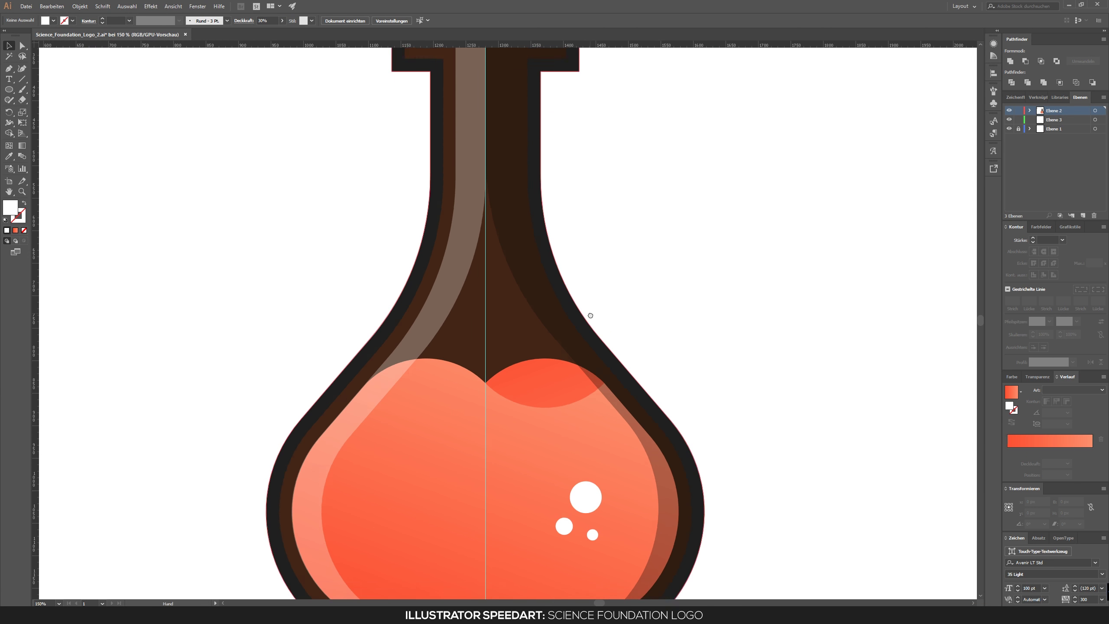
{"action": "scroll", "coordinate": [591, 316], "scroll_direction": "up", "scroll_amount": 4}
- Add a dark bar under the flask lip spanning the neck width
{"action": "key", "text": "m"}
{"action": "left_click_drag", "start_coordinate": [613, 309], "coordinate": [625, 314]}
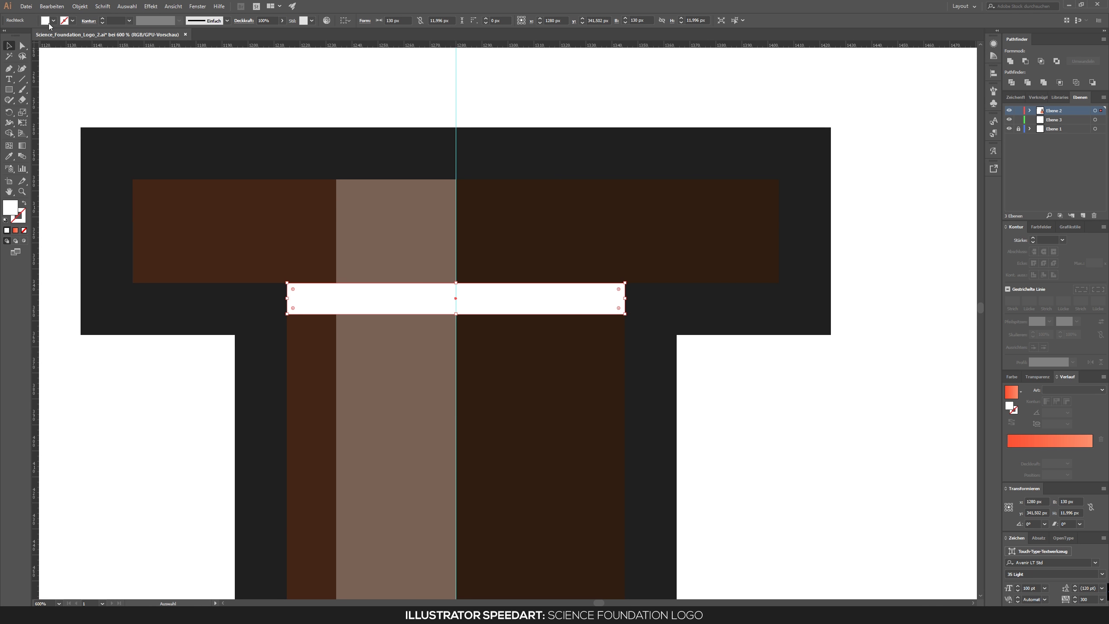
{"action": "key", "text": "i"}
{"action": "left_click", "coordinate": [646, 317]}
{"action": "key", "text": "v"}
{"action": "left_click_drag", "start_coordinate": [460, 336], "coordinate": [558, 332]}
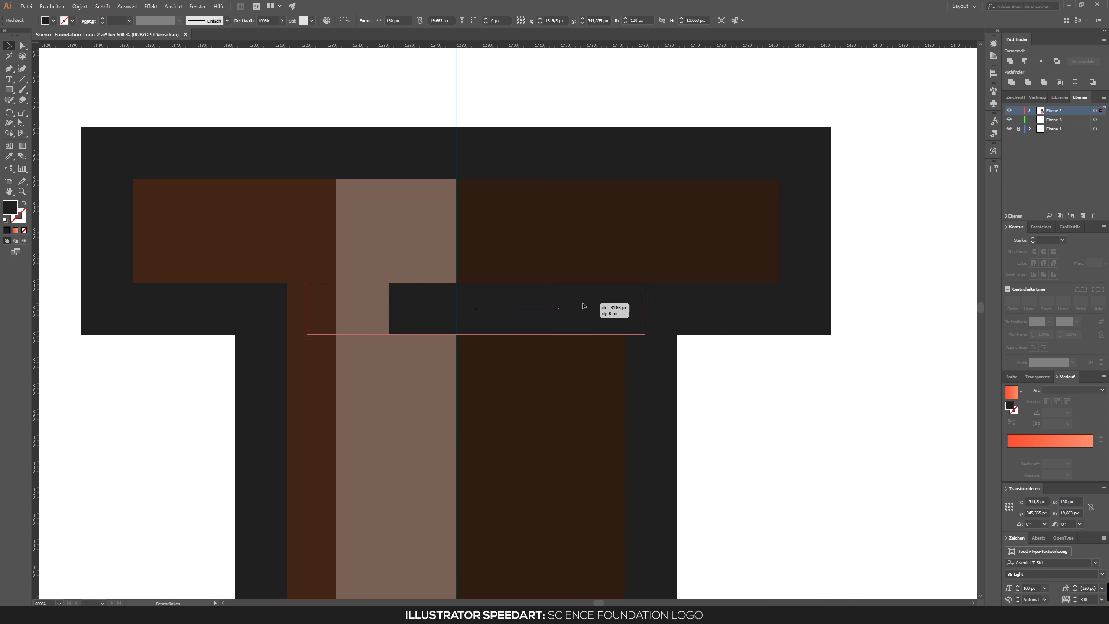
- Move the flask to the left and draw a tall rectangle beside it
{"action": "key", "text": "ctrl+0"}
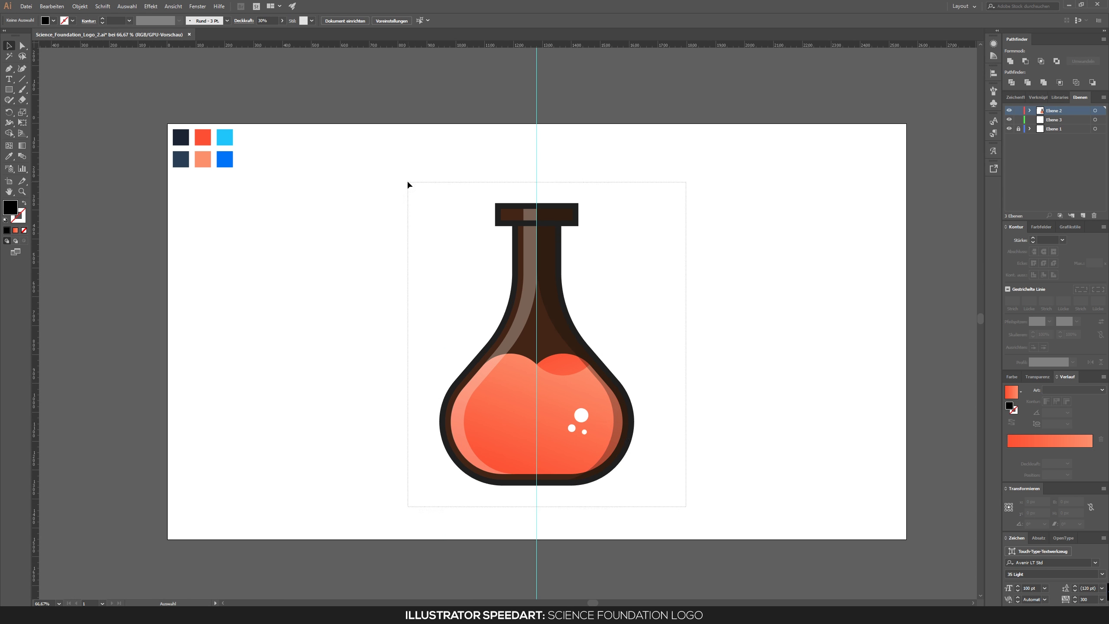
{"action": "left_click_drag", "start_coordinate": [514, 389], "coordinate": [318, 404]}
{"action": "key", "text": "p"}
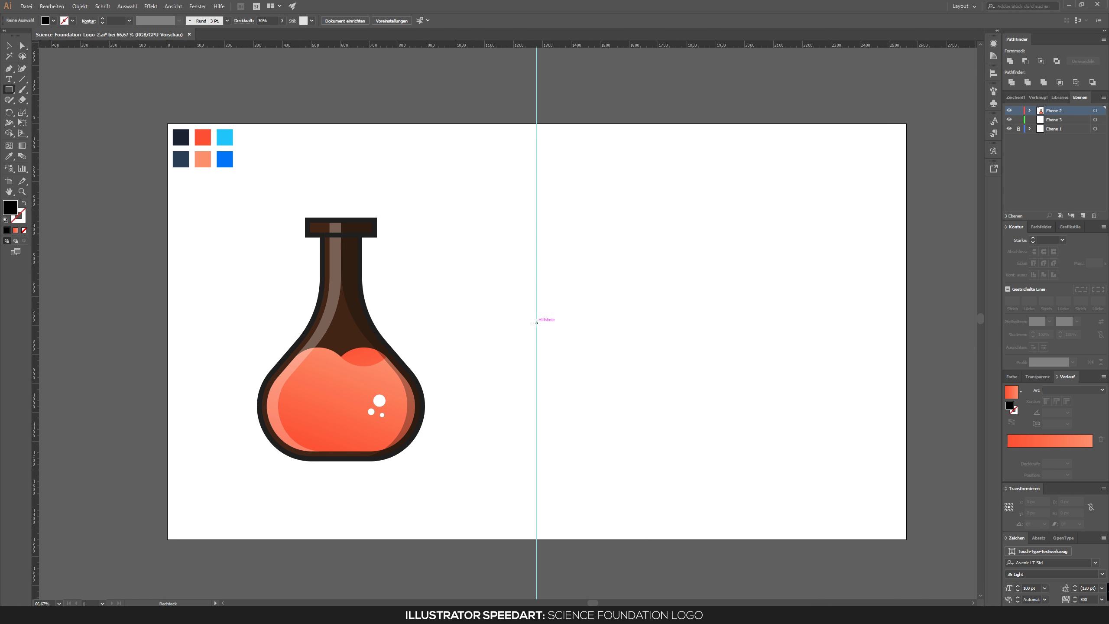
{"action": "left_click_drag", "start_coordinate": [592, 216], "coordinate": [592, 215]}
{"action": "key", "text": "ctrl+1"}
{"action": "scroll", "coordinate": [567, 236], "scroll_direction": "up", "scroll_amount": 3}
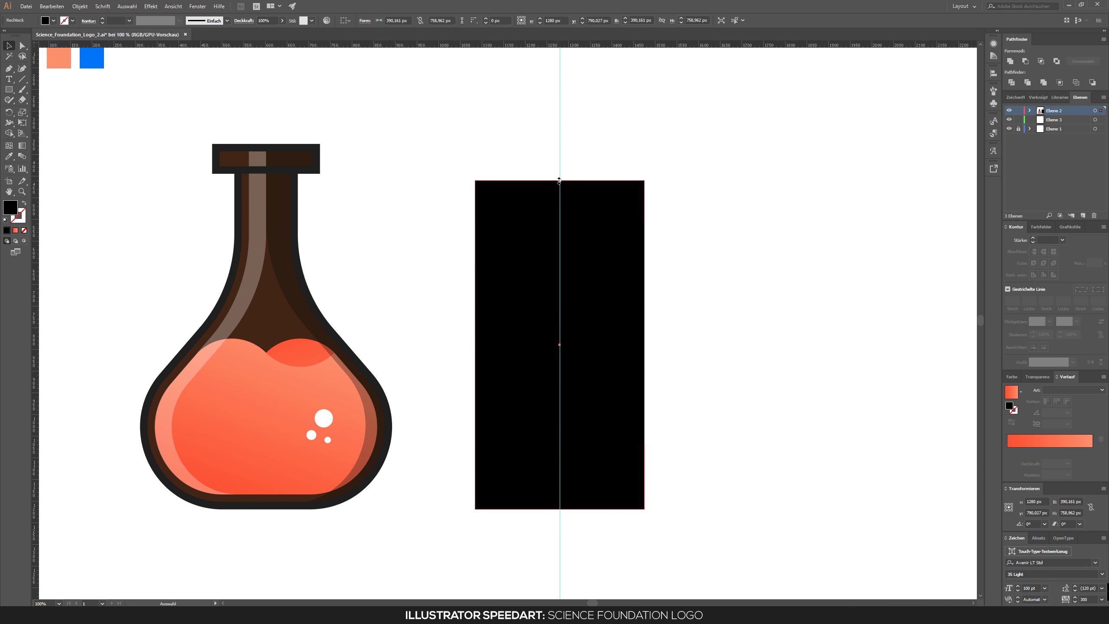
- Pen-draw a flared rim half on the rectangle, then mirror and unite into one beaker shape
{"action": "key", "text": "p"}
{"action": "scroll", "coordinate": [546, 252], "scroll_direction": "up", "scroll_amount": 2}
{"action": "left_click", "coordinate": [613, 343]}
{"action": "left_click", "coordinate": [656, 230]}
{"action": "left_click", "coordinate": [445, 230]}
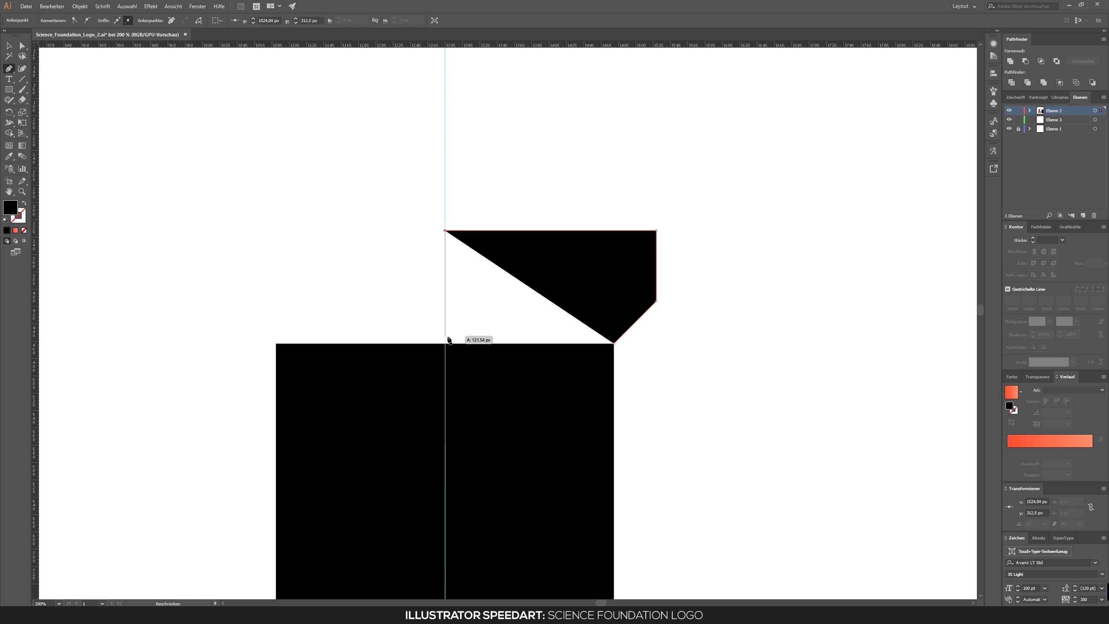
{"action": "left_click", "coordinate": [445, 344]}
{"action": "key", "text": "Return"}
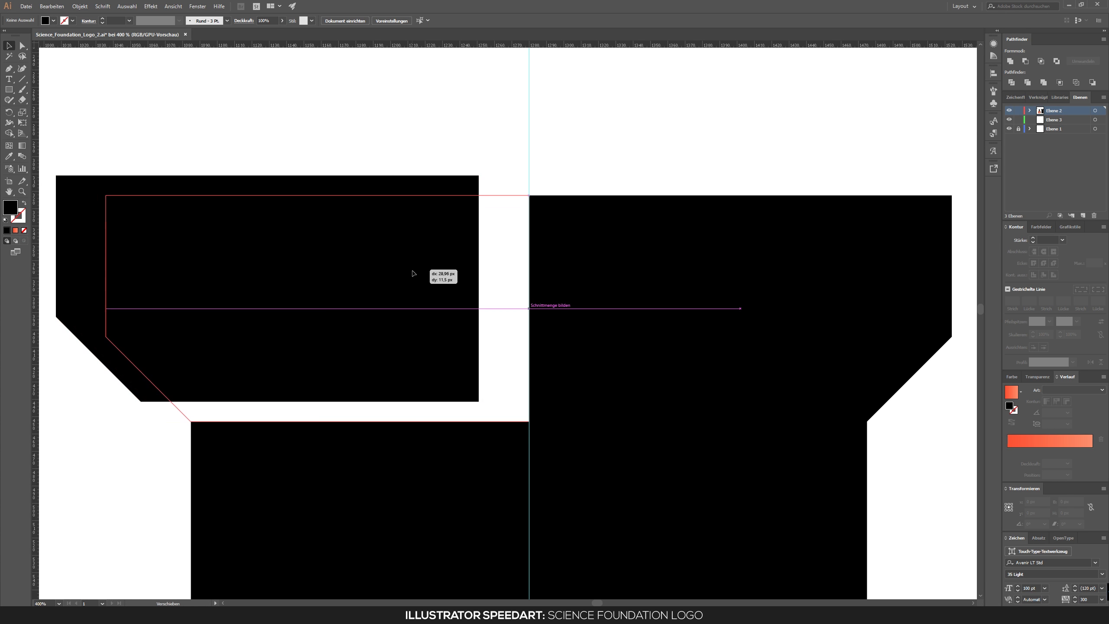
{"action": "key", "text": "ctrl+1"}
- Fill the beaker dark grey and add a brown inset copy with Offset Path
{"action": "left_click", "coordinate": [53, 20]}
{"action": "left_click", "coordinate": [17, 48]}
{"action": "left_click", "coordinate": [80, 6]}
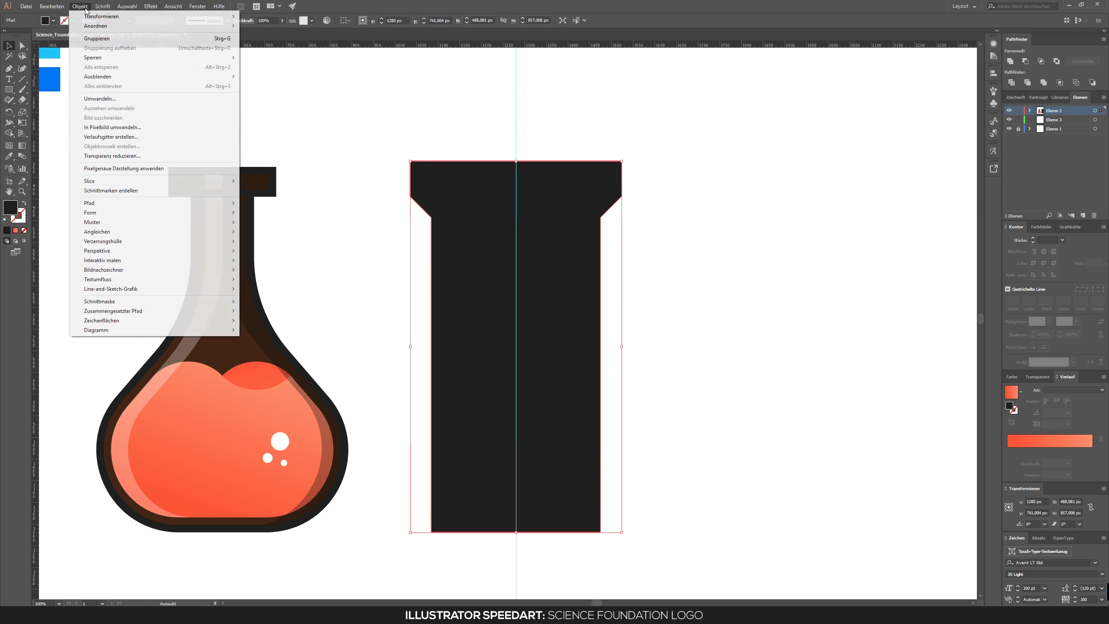
{"action": "left_click", "coordinate": [131, 179]}
{"action": "left_click", "coordinate": [276, 232]}
{"action": "left_click", "coordinate": [84, 47]}
- Offset the beaker path again and fill the innermost shape yellow
{"action": "left_click", "coordinate": [80, 6]}
{"action": "left_click", "coordinate": [131, 179]}
{"action": "left_click", "coordinate": [276, 232]}
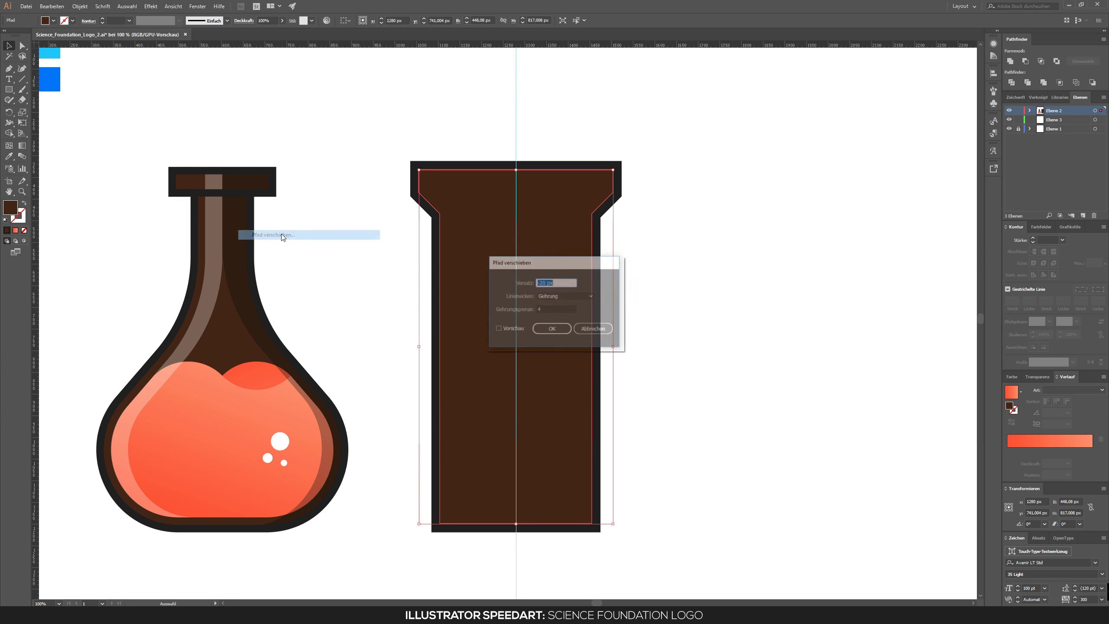
{"action": "key", "text": "Return"}
{"action": "left_click_drag", "start_coordinate": [459, 224], "coordinate": [405, 213]}
{"action": "left_click", "coordinate": [38, 40]}
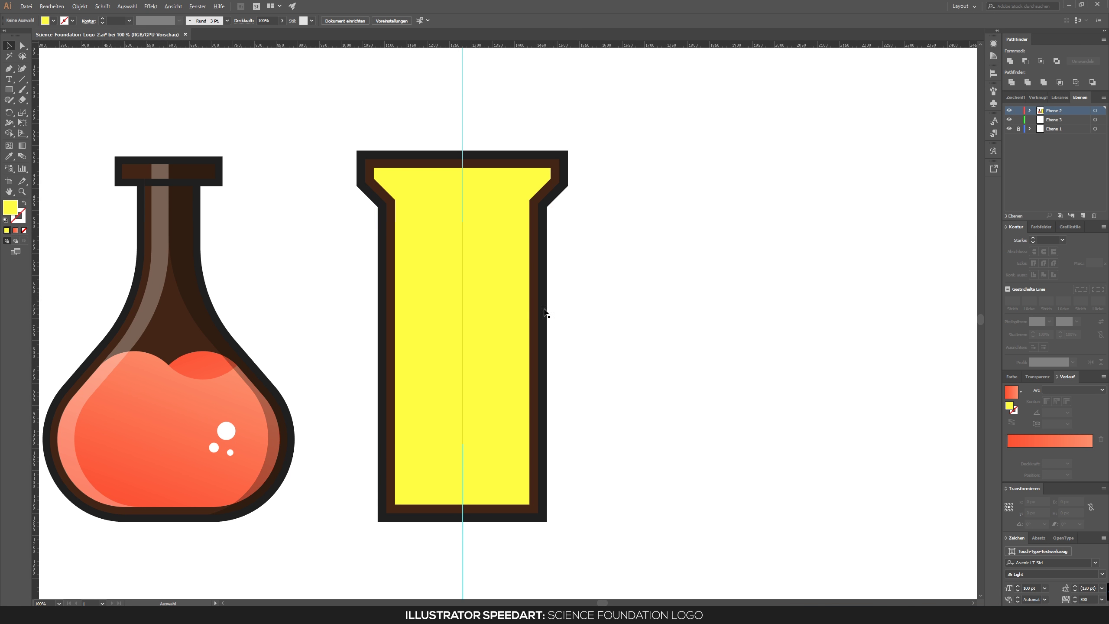
- Bend a straight line into an arc with a warp effect and expand it to a path
{"action": "left_click_drag", "start_coordinate": [180, 135], "coordinate": [102, 129]}
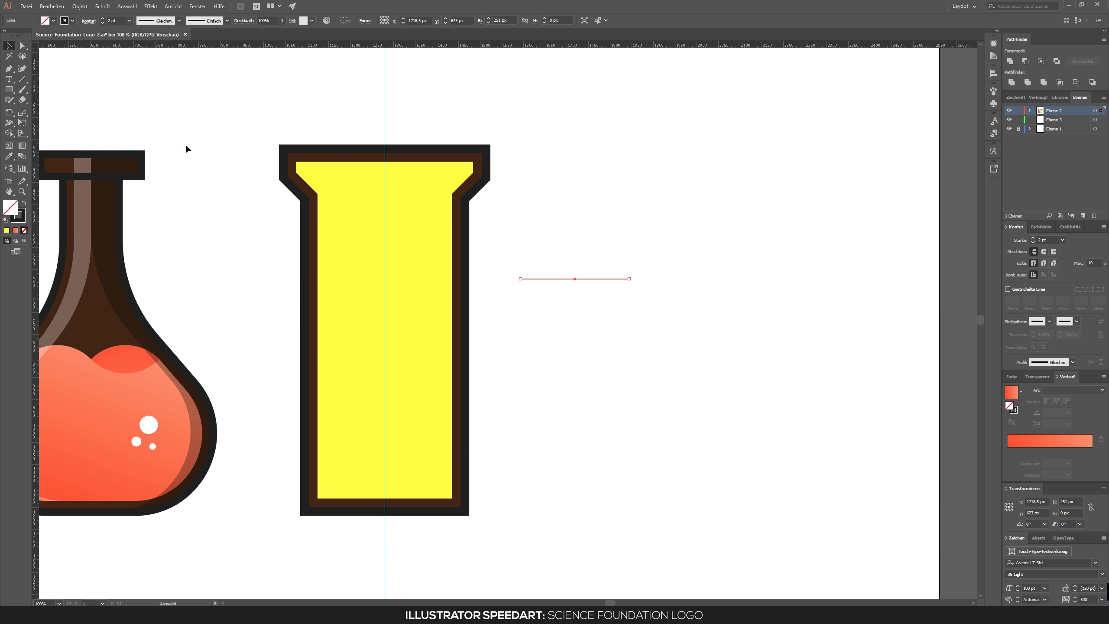
{"action": "scroll", "coordinate": [618, 263], "scroll_direction": "up", "scroll_amount": 2}
{"action": "left_click", "coordinate": [151, 6]}
{"action": "left_click", "coordinate": [174, 13]}
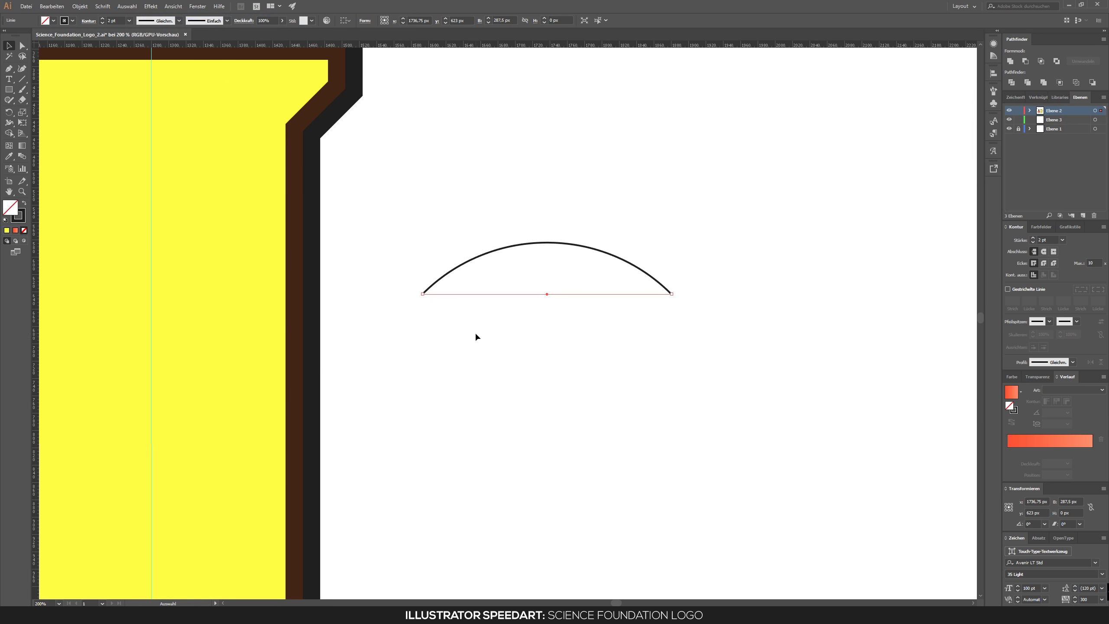
{"action": "left_click", "coordinate": [80, 6]}
{"action": "left_click", "coordinate": [97, 112]}
{"action": "mouse_move", "coordinate": [664, 332]}
{"action": "left_mouse_down"}
{"action": "mouse_move", "coordinate": [634, 332]}
{"action": "mouse_move", "coordinate": [628, 238]}
{"action": "left_mouse_up"}
- Duplicate the arc, join it into an S-shaped wave, and move it onto the tube
{"action": "key", "text": "ctrl+y"}
{"action": "scroll", "coordinate": [422, 246], "scroll_direction": "up", "scroll_amount": 3}
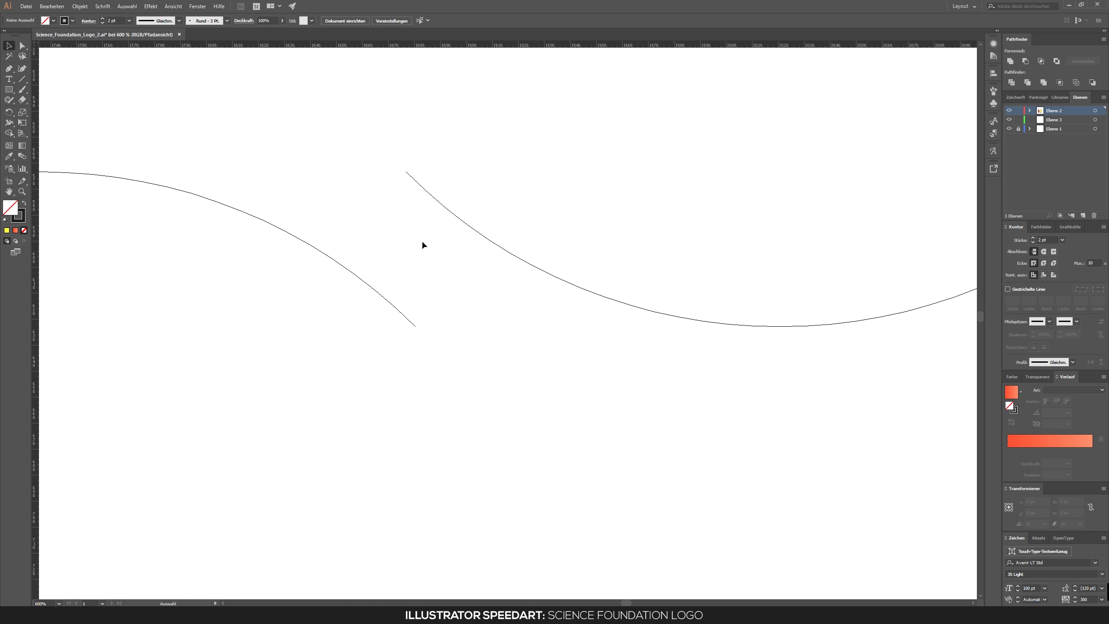
{"action": "left_click_drag", "start_coordinate": [464, 372], "coordinate": [464, 372]}
{"action": "key", "text": "ctrl+y"}
{"action": "key", "text": "ctrl+1"}
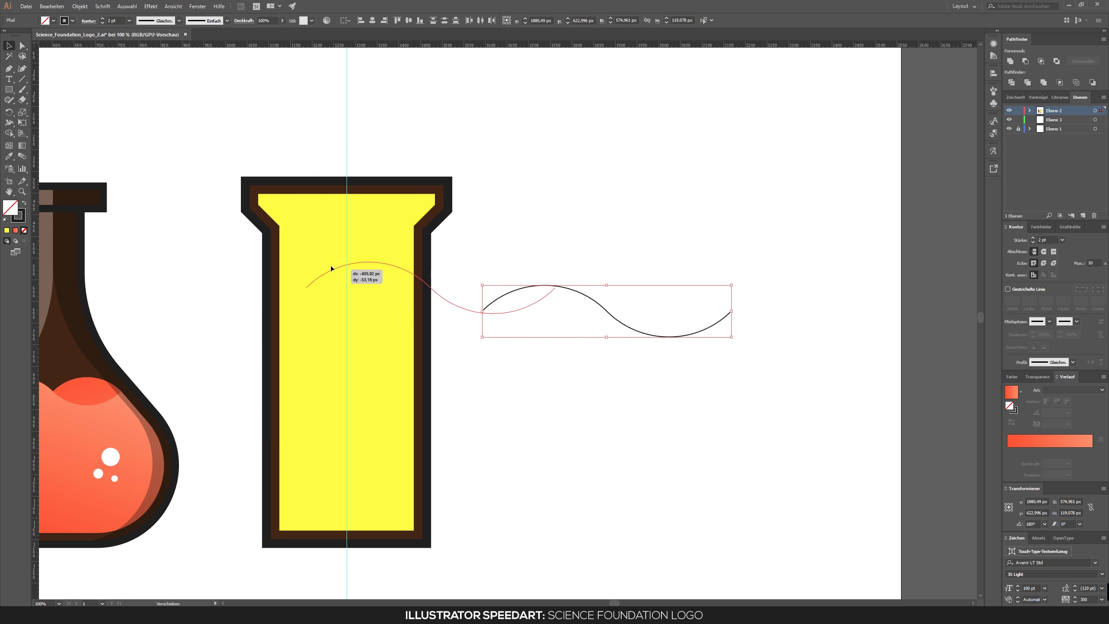
{"action": "left_click_drag", "start_coordinate": [331, 268], "coordinate": [289, 249]}
{"action": "scroll", "coordinate": [288, 249], "scroll_direction": "up", "scroll_amount": 5}
{"action": "scroll", "coordinate": [354, 300], "scroll_direction": "up", "scroll_amount": 3}
{"action": "scroll", "coordinate": [317, 361], "scroll_direction": "down", "scroll_amount": 5}
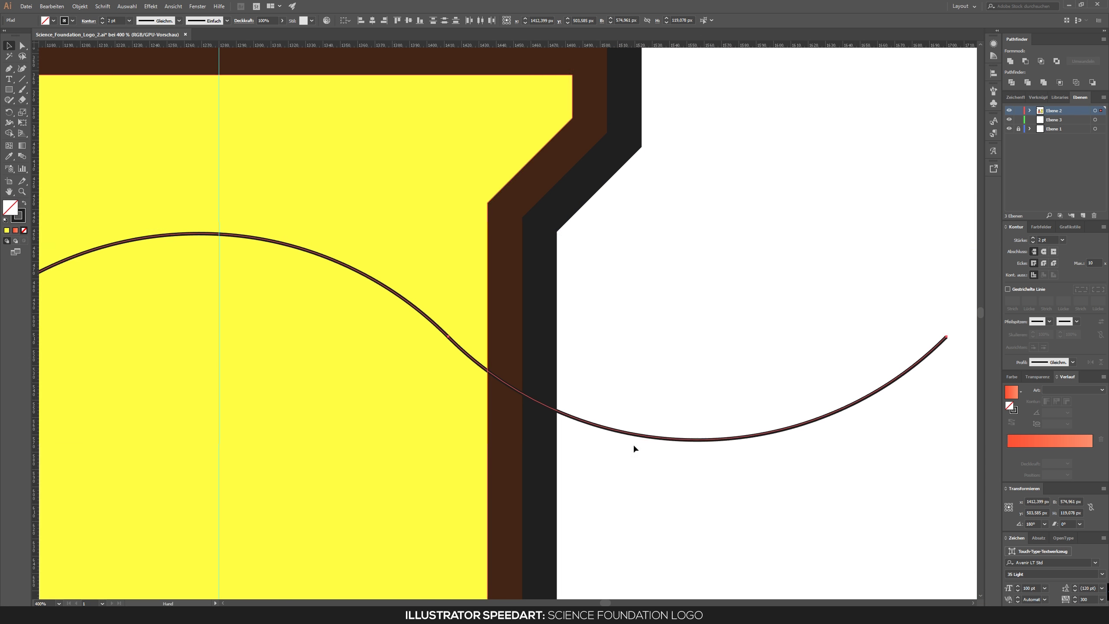
- Nudge the wave curve upward into position on the tube
{"action": "left_click_drag", "start_coordinate": [636, 448], "coordinate": [559, 321]}
{"action": "scroll", "coordinate": [559, 322], "scroll_direction": "down", "scroll_amount": 2}
{"action": "key", "text": "shift+Up"}
{"action": "key", "text": "shift+Up"}
{"action": "key", "text": "shift+Up"}
{"action": "key", "text": "shift+Up"}
{"action": "key", "text": "shift+Up"}
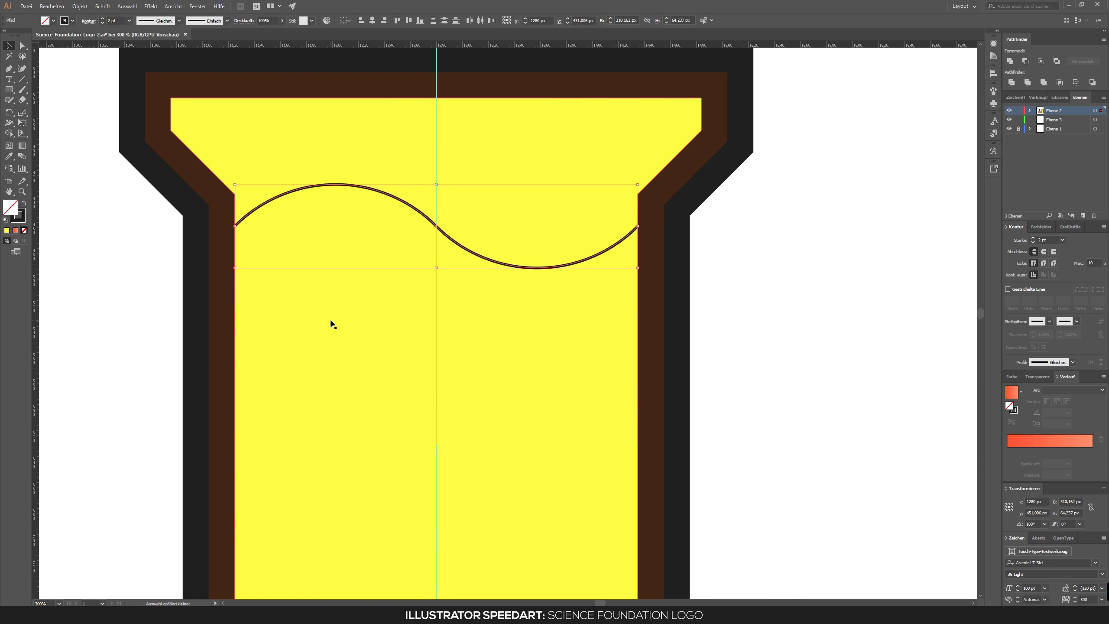
{"action": "key", "text": "ctrl+shift+a"}
{"action": "key", "text": "ctrl+minus"}
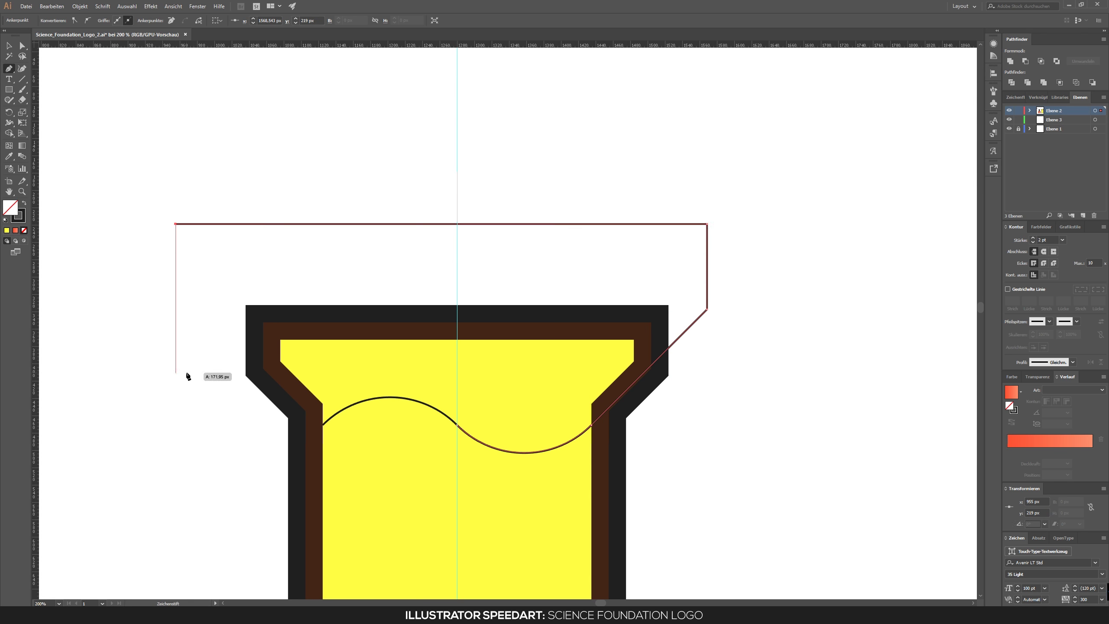
- Fill the wave shape yellow and send it behind the brown frame
{"action": "left_click", "coordinate": [52, 21]}
{"action": "left_click", "coordinate": [32, 32]}
{"action": "key", "text": "Escape"}
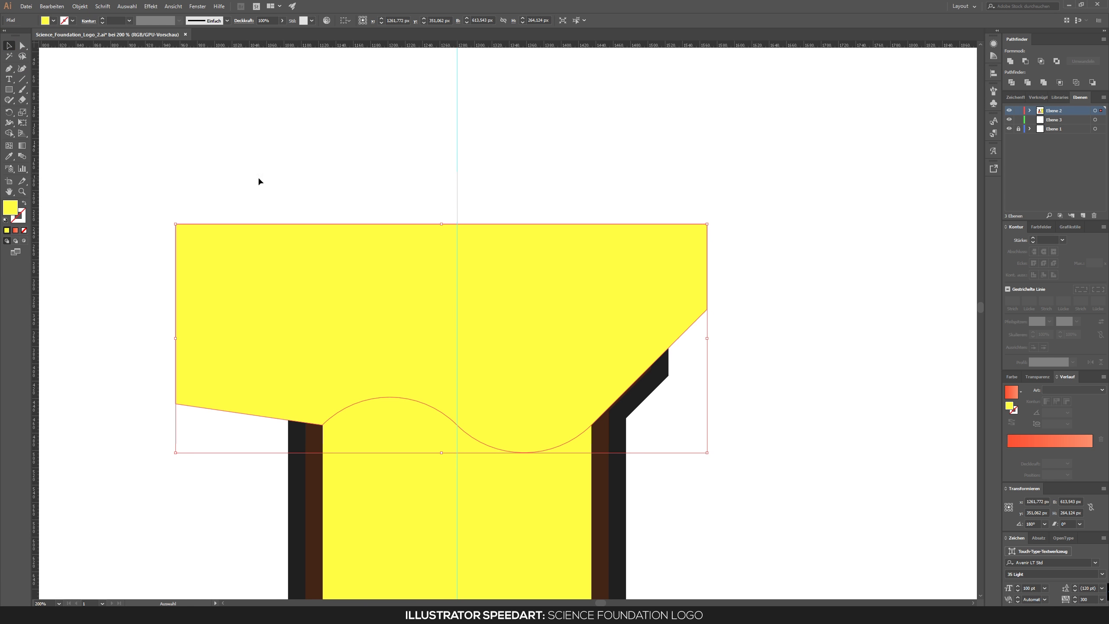
{"action": "key", "text": "ctrl+shift+bracketleft"}
{"action": "scroll", "coordinate": [561, 340], "scroll_direction": "down", "scroll_amount": 3}
{"action": "key", "text": "ctrl+0"}
{"action": "right_click", "coordinate": [379, 260]}
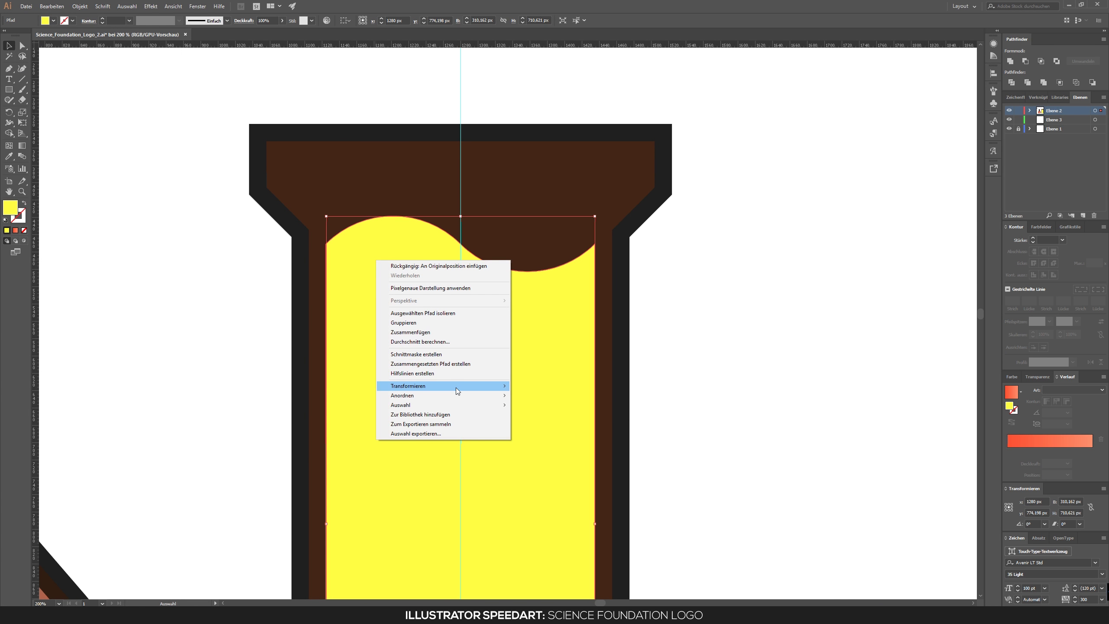
{"action": "left_click", "coordinate": [456, 387]}
- Fill the liquid with an angled cyan-to-blue gradient
{"action": "left_click", "coordinate": [1010, 442]}
{"action": "left_click", "coordinate": [263, 187]}
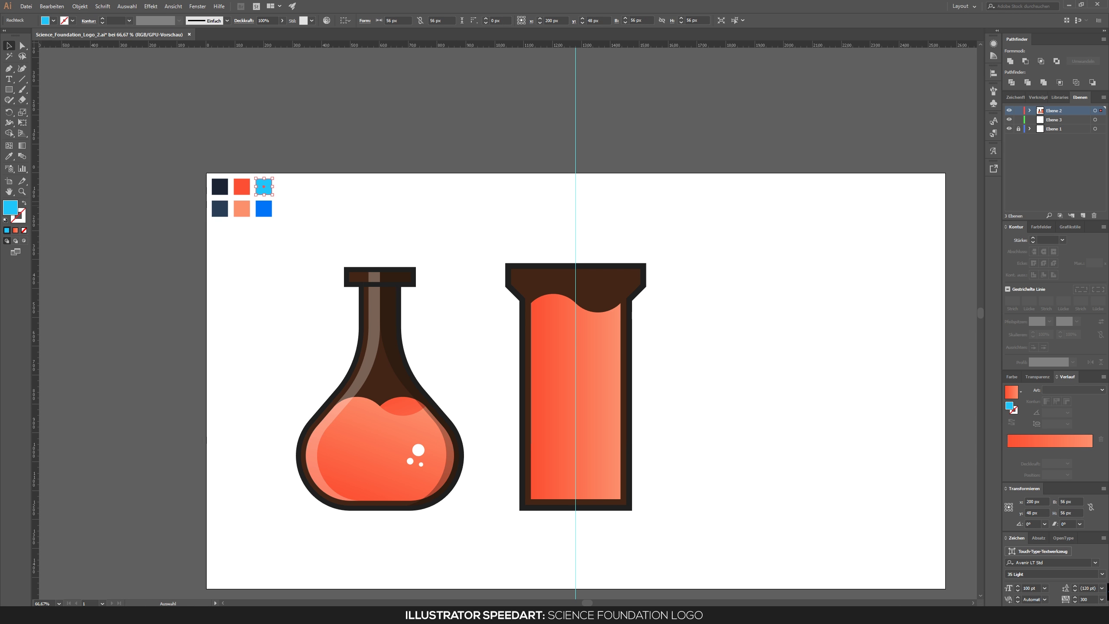
{"action": "key", "text": "ctrl+1"}
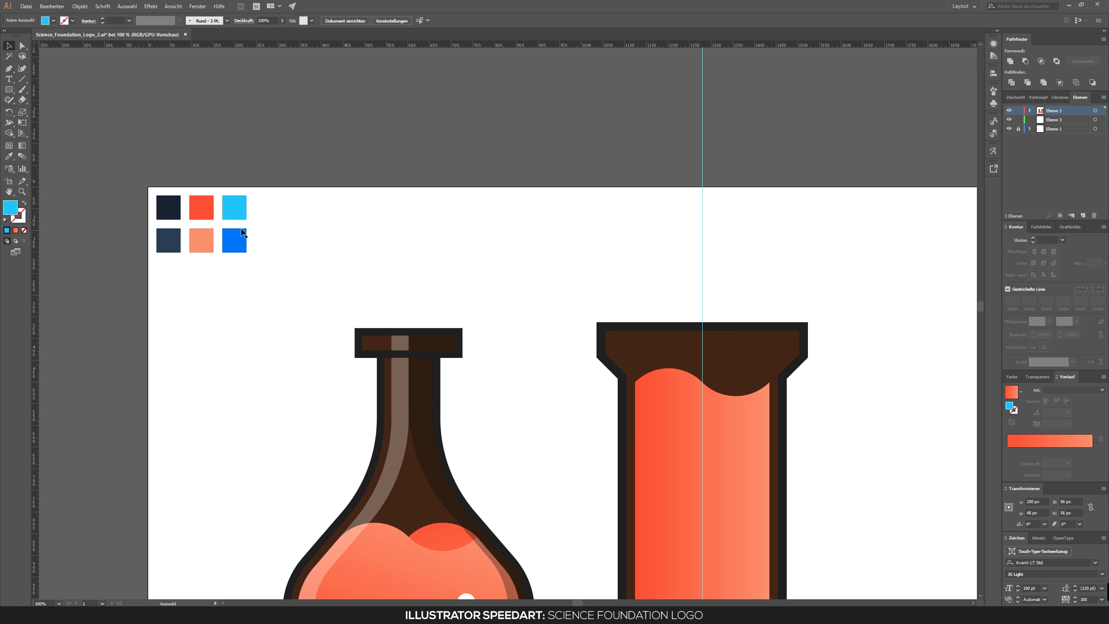
{"action": "left_click", "coordinate": [639, 250]}
{"action": "left_click_drag", "start_coordinate": [655, 306], "coordinate": [418, 185]}
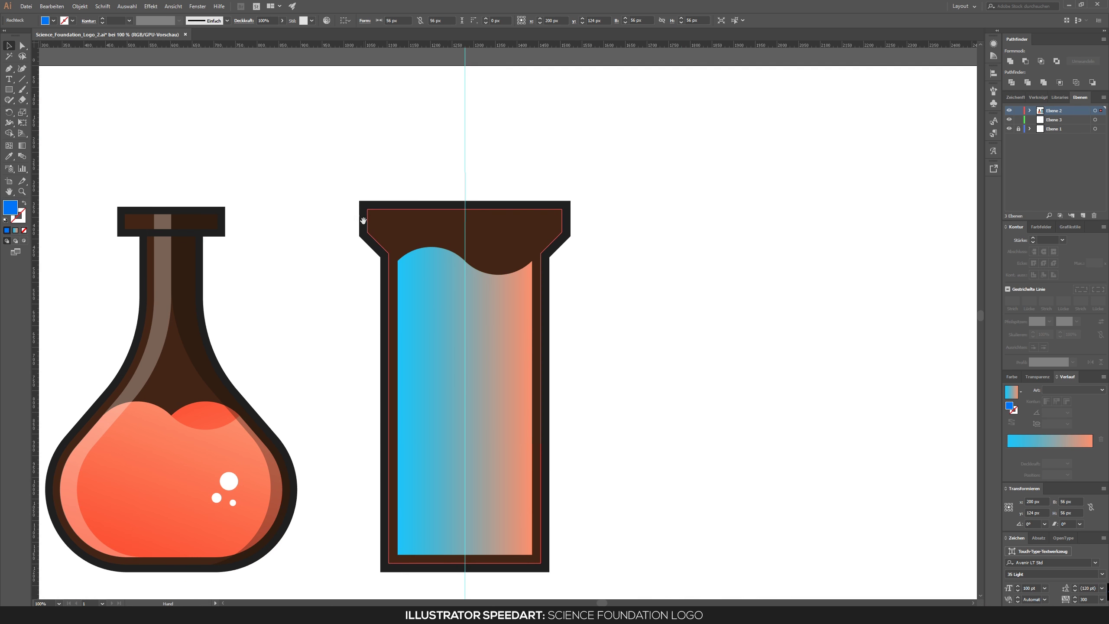
{"action": "left_click", "coordinate": [1092, 451]}
{"action": "left_click_drag", "start_coordinate": [436, 262], "coordinate": [480, 546]}
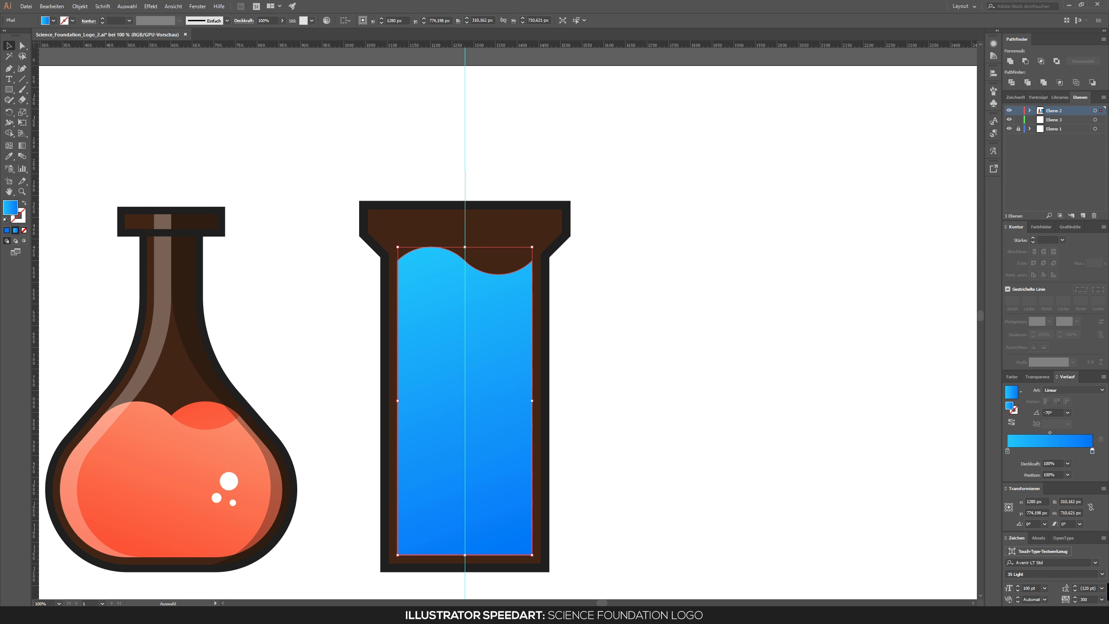
- Reflect the wave shape via Transform > Reflect to form a two-wave top
{"action": "key", "text": "ctrl+plus"}
{"action": "right_click", "coordinate": [445, 301]}
{"action": "left_click", "coordinate": [619, 449]}
{"action": "right_click", "coordinate": [437, 257]}
{"action": "left_click", "coordinate": [458, 317]}
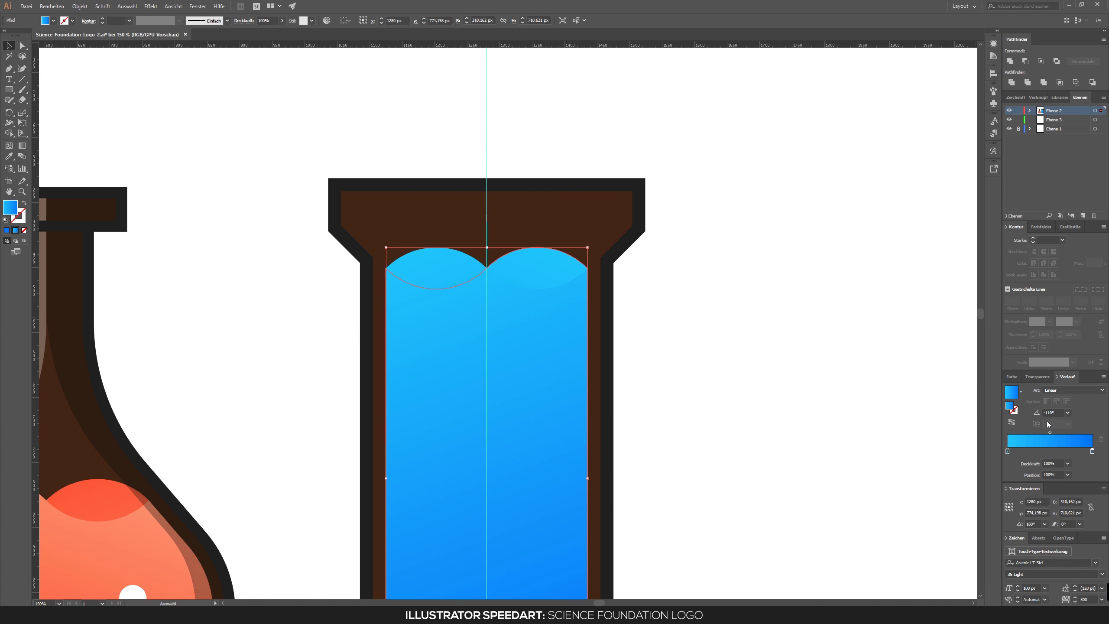
{"action": "left_click", "coordinate": [724, 365]}
{"action": "key", "text": "ctrl+minus"}
- Draw a white strip down the tube's left plus a narrower 26 px copy
{"action": "key", "text": "m"}
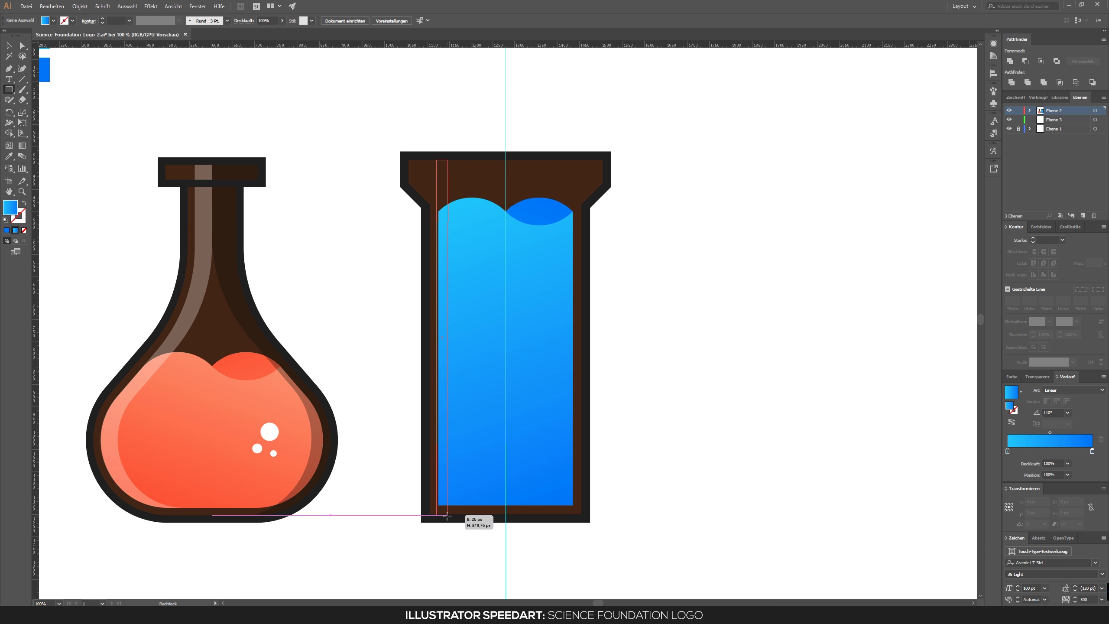
{"action": "left_click_drag", "start_coordinate": [447, 516], "coordinate": [447, 515]}
{"action": "key", "text": "ctrl+plus"}
{"action": "key", "text": "ctrl+plus"}
{"action": "key", "text": "ctrl+plus"}
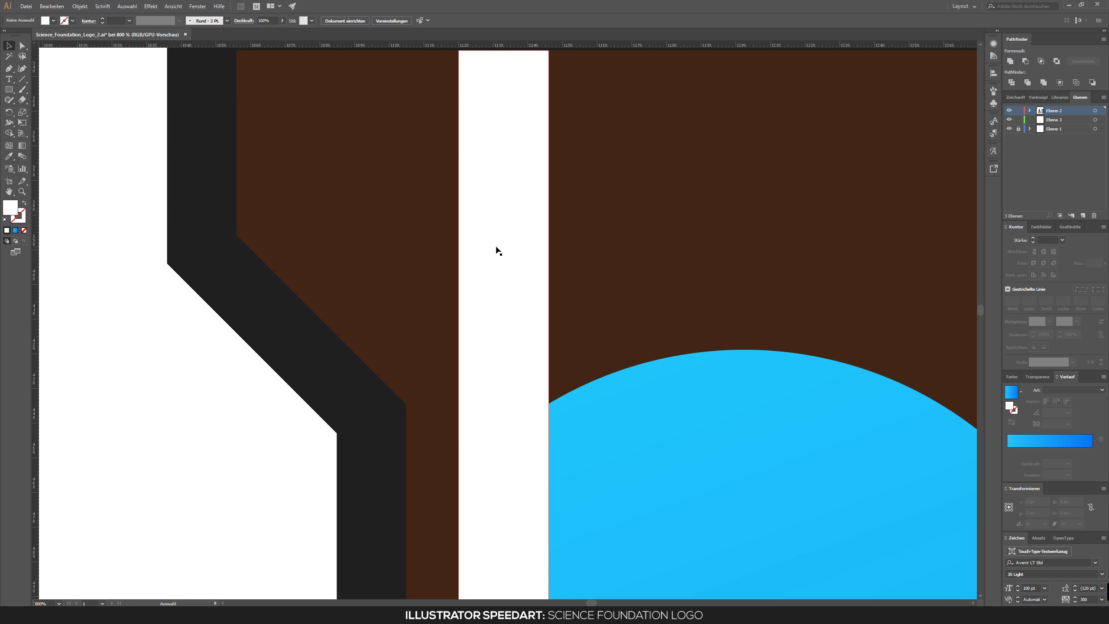
{"action": "key", "text": "ctrl+minus"}
{"action": "key", "text": "ctrl+minus"}
{"action": "key", "text": "ctrl+minus"}
{"action": "key", "text": "ctrl+plus"}
{"action": "mouse_move", "coordinate": [383, 228]}
{"action": "left_mouse_down", "text": "alt+shift"}
{"action": "mouse_move", "coordinate": [445, 565]}
{"action": "mouse_move", "coordinate": [435, 563]}
{"action": "left_mouse_up", "text": "alt+shift"}
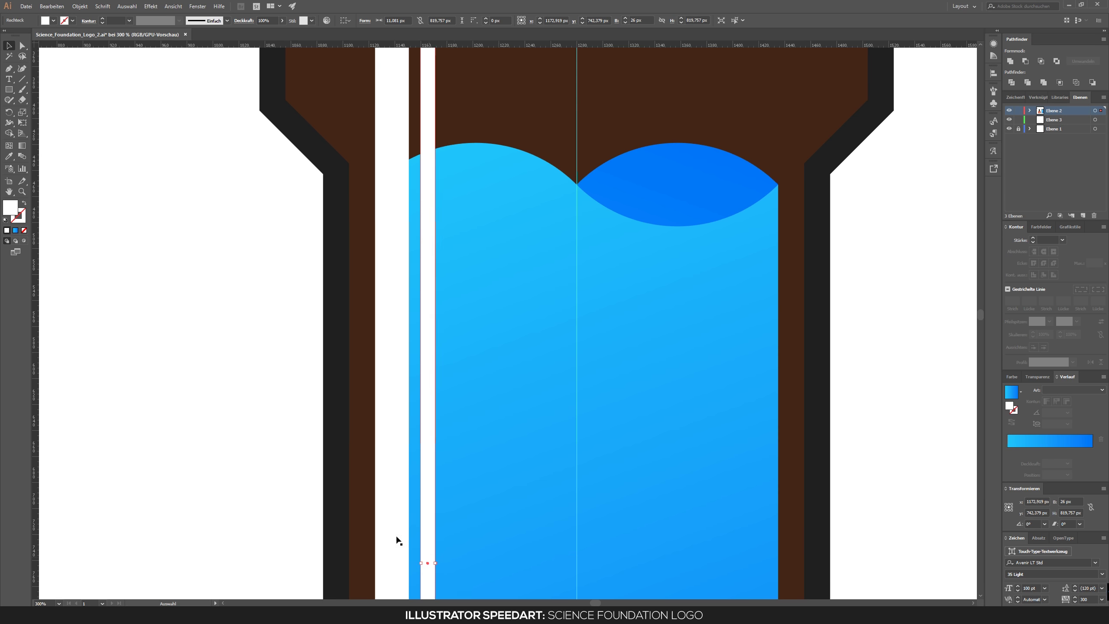
- Set both strips to 30% opacity and mirror a copy onto the tube's right edge
{"action": "key", "text": "ctrl+minus"}
{"action": "left_click", "coordinate": [264, 20]}
{"action": "type", "text": "30"}
{"action": "key", "text": "Return"}
{"action": "left_click_drag", "start_coordinate": [420, 394], "coordinate": [660, 393], "text": "alt+shift"}
{"action": "right_click", "coordinate": [644, 221]}
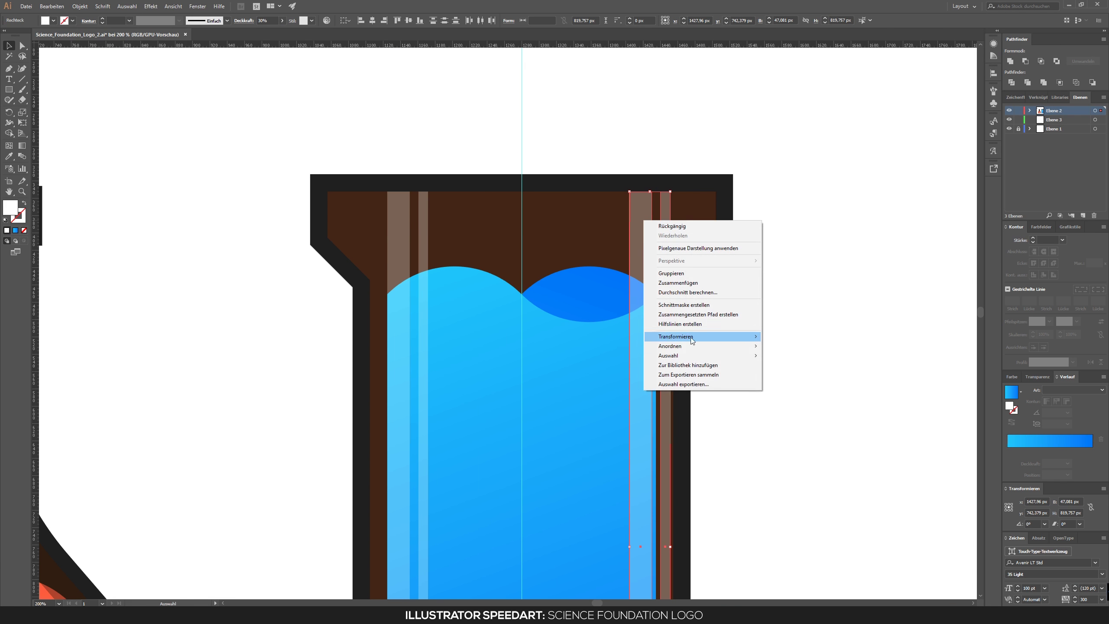
{"action": "left_click", "coordinate": [781, 365]}
{"action": "key", "text": "Return"}
{"action": "key", "text": "ctrl+shift+a"}
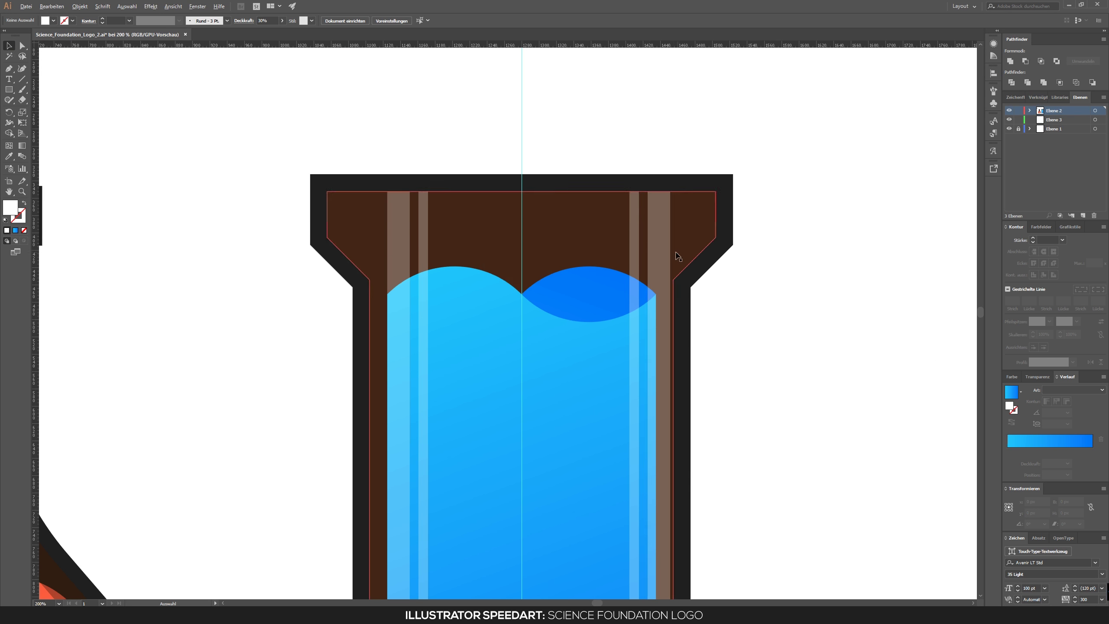
- Pen-draw a black triangular shadow shape at the tube's top right
{"action": "key", "text": "ctrl+plus"}
{"action": "left_click", "coordinate": [53, 20]}
{"action": "key", "text": "p"}
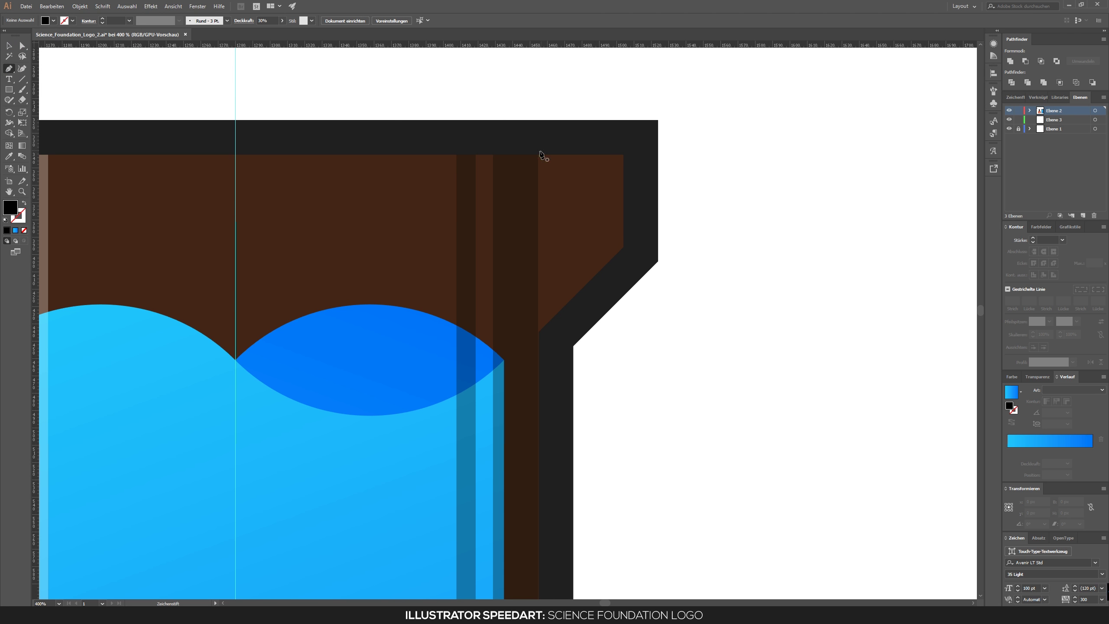
{"action": "left_click", "coordinate": [623, 247]}
{"action": "left_click", "coordinate": [538, 331]}
{"action": "left_click", "coordinate": [538, 155]}
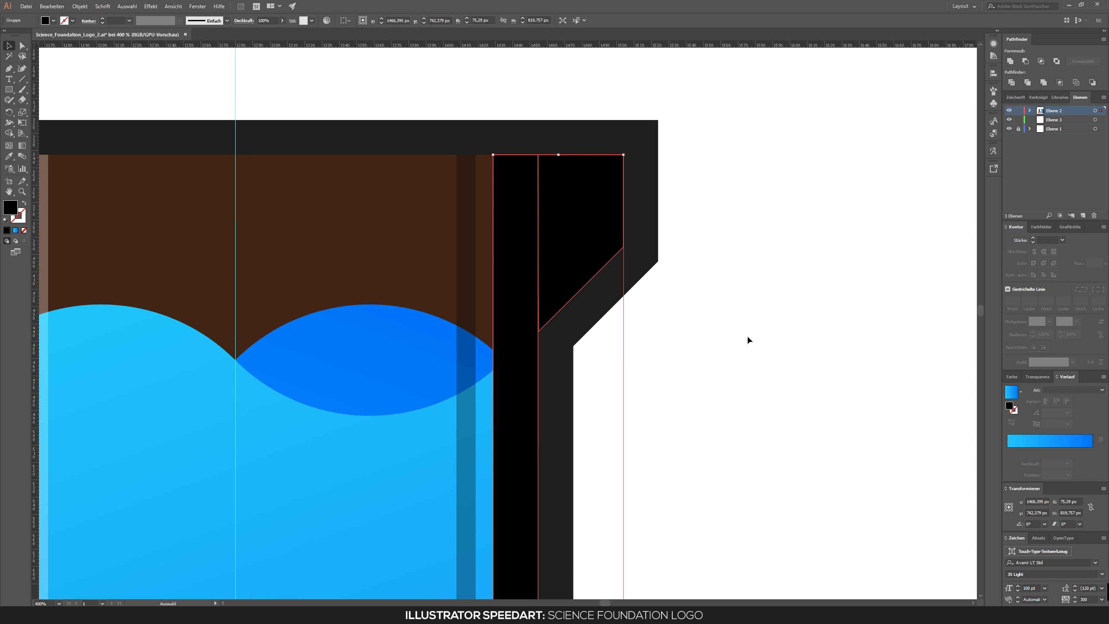
{"action": "key", "text": "ctrl+plus"}
{"action": "left_click", "coordinate": [476, 419]}
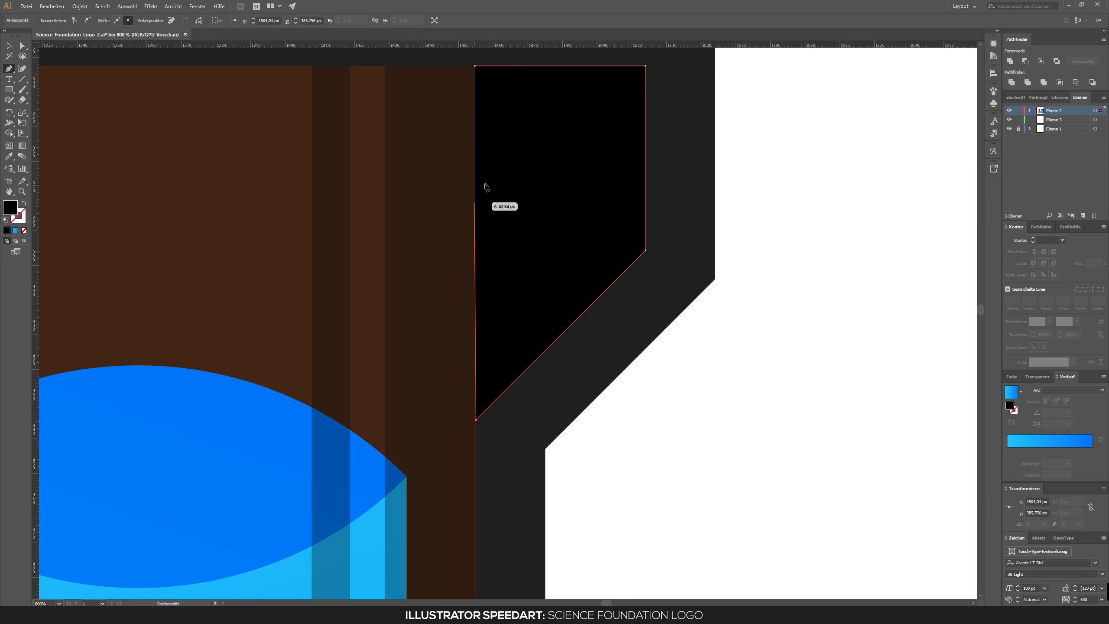
- Shift the right-hand dark stripe slightly to the left
{"action": "scroll", "coordinate": [769, 463], "scroll_direction": "down", "scroll_amount": 5}
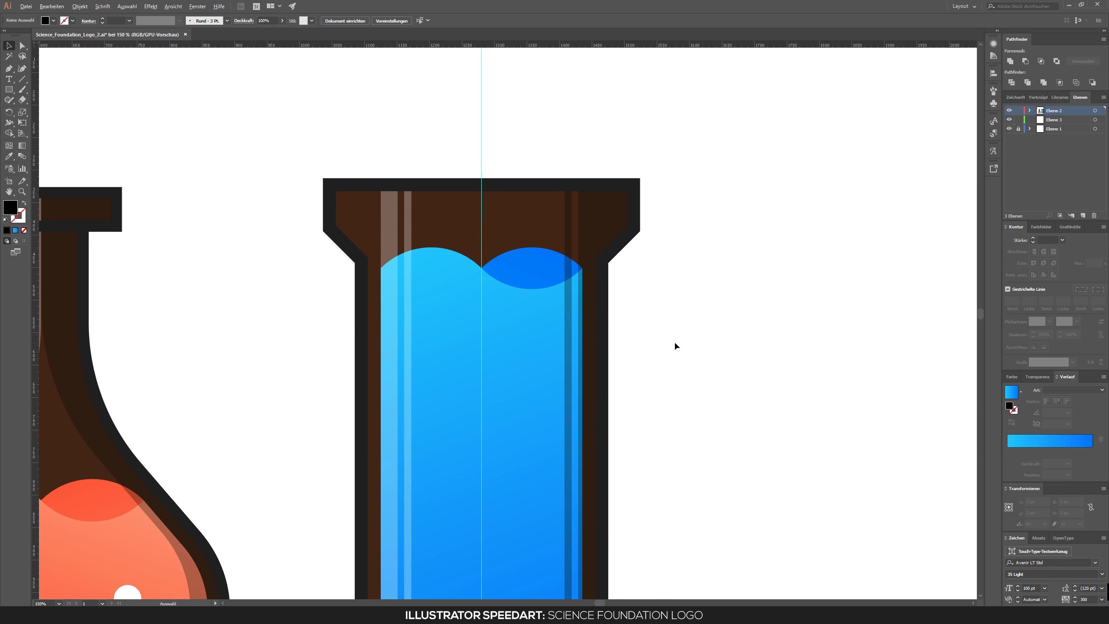
{"action": "scroll", "coordinate": [673, 341], "scroll_direction": "up", "scroll_amount": 3}
{"action": "scroll", "coordinate": [724, 358], "scroll_direction": "down", "scroll_amount": 2}
{"action": "scroll", "coordinate": [175, 367], "scroll_direction": "up", "scroll_amount": 2}
{"action": "scroll", "coordinate": [371, 297], "scroll_direction": "down", "scroll_amount": 4}
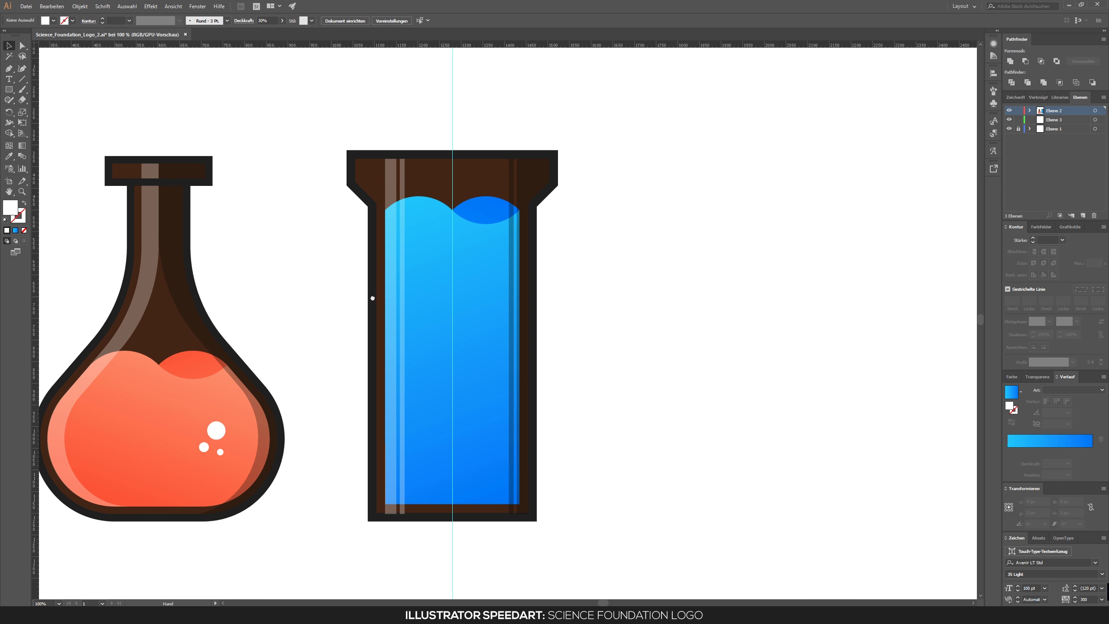
{"action": "left_click_drag", "start_coordinate": [375, 290], "coordinate": [369, 304]}
{"action": "scroll", "coordinate": [369, 304], "scroll_direction": "up", "scroll_amount": 3}
{"action": "left_click", "coordinate": [519, 184]}
{"action": "scroll", "coordinate": [556, 173], "scroll_direction": "up", "scroll_amount": 4}
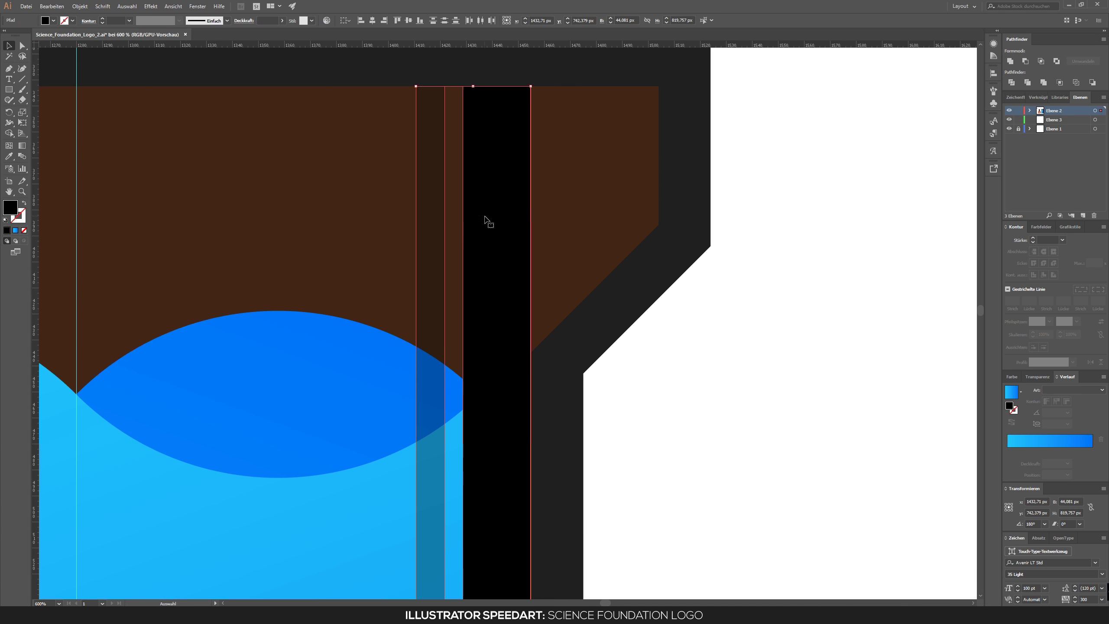
{"action": "left_click_drag", "start_coordinate": [487, 222], "coordinate": [442, 216]}
{"action": "left_click", "coordinate": [745, 381]}
- Pen-draw another black shadow shape along the right side at 30% opacity
{"action": "key", "text": "p"}
{"action": "scroll", "coordinate": [745, 381], "scroll_direction": "down", "scroll_amount": 3}
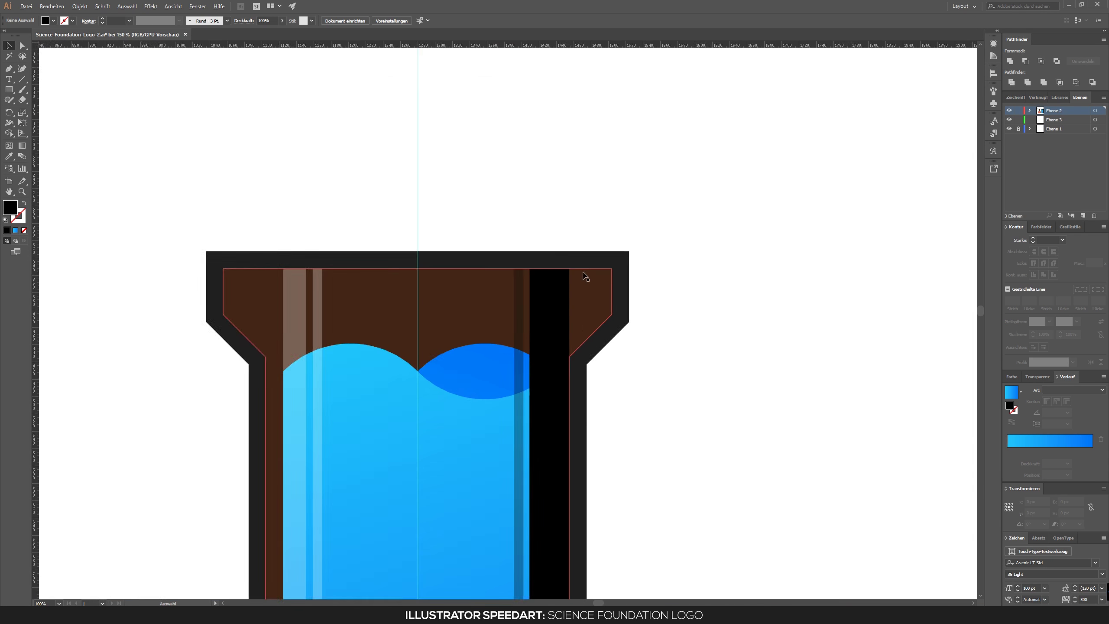
{"action": "scroll", "coordinate": [510, 194], "scroll_direction": "up", "scroll_amount": 3}
{"action": "left_click", "coordinate": [628, 187]}
{"action": "left_click", "coordinate": [629, 325]}
{"action": "left_click", "coordinate": [501, 452]}
{"action": "left_click", "coordinate": [501, 187]}
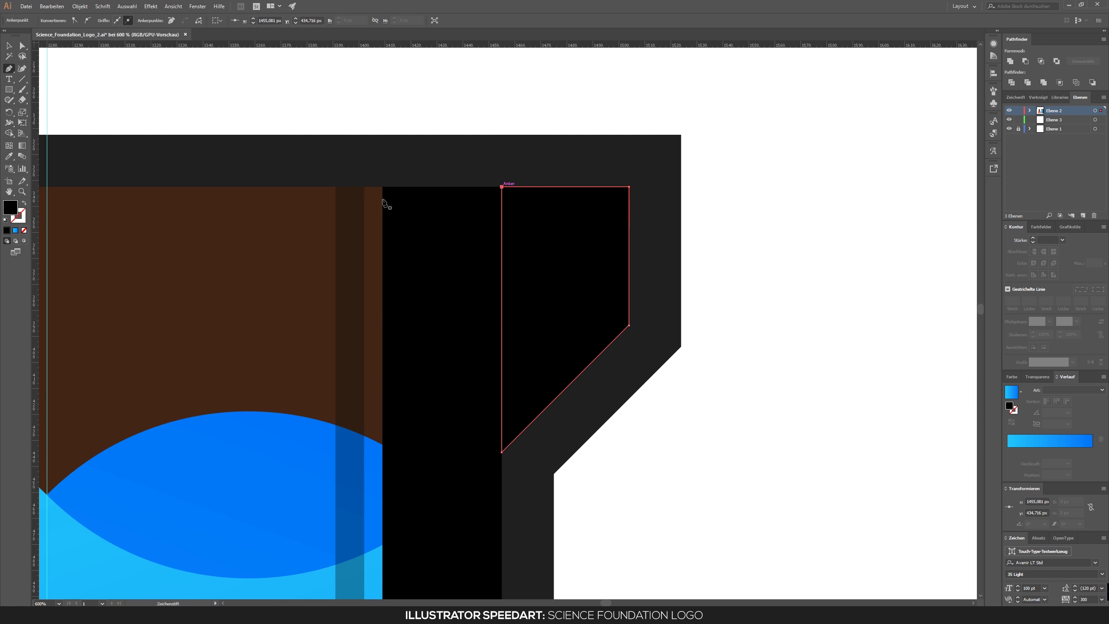
{"action": "left_click", "coordinate": [270, 21]}
{"action": "type", "text": "30"}
{"action": "key", "text": "Return"}
- Shrink the orange flask and move it over onto the beaker
{"action": "scroll", "coordinate": [780, 315], "scroll_direction": "down", "scroll_amount": 5}
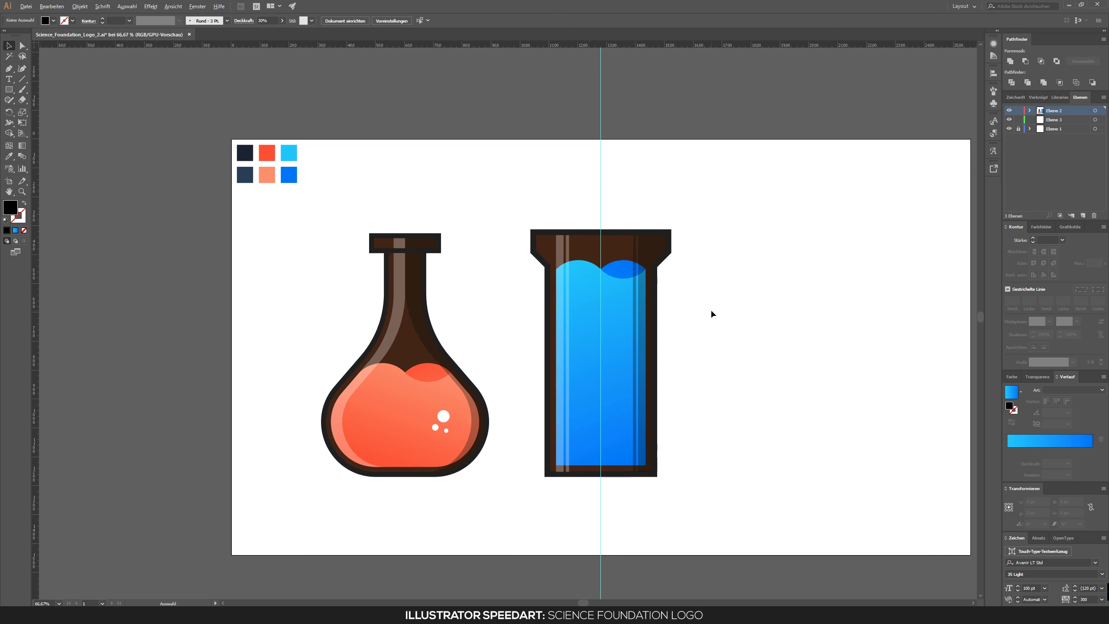
{"action": "left_click", "coordinate": [646, 508]}
{"action": "left_click", "coordinate": [311, 479]}
{"action": "scroll", "coordinate": [491, 310], "scroll_direction": "up", "scroll_amount": 2}
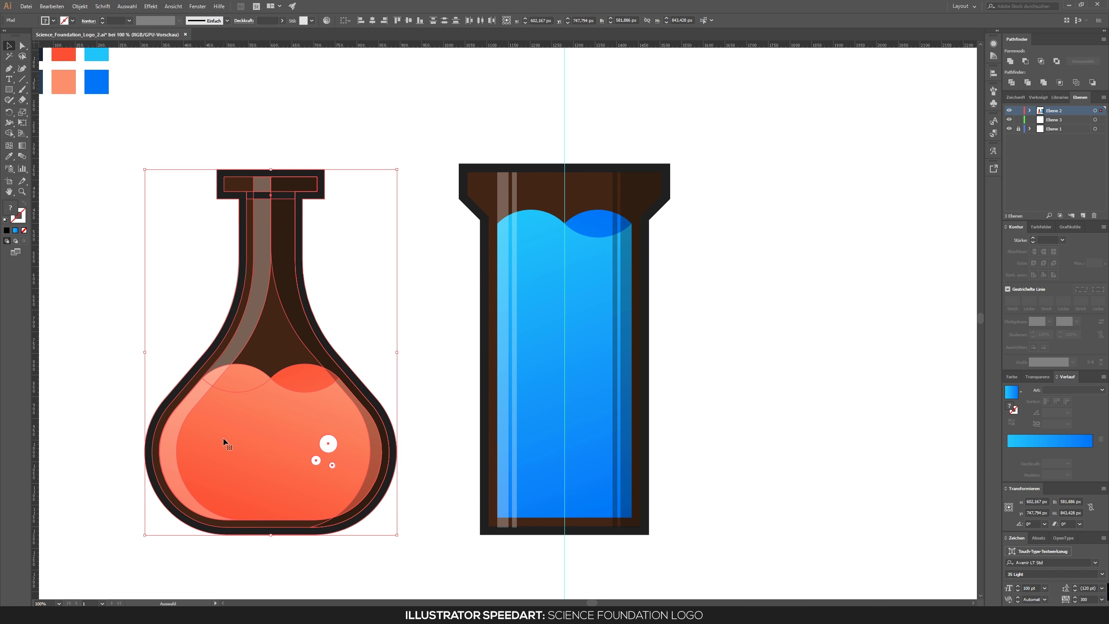
{"action": "left_click_drag", "start_coordinate": [144, 168], "coordinate": [200, 250]}
{"action": "left_click_drag", "start_coordinate": [259, 453], "coordinate": [627, 451]}
- Bring the flask to the front so it overlaps the beaker
{"action": "right_click", "coordinate": [648, 291]}
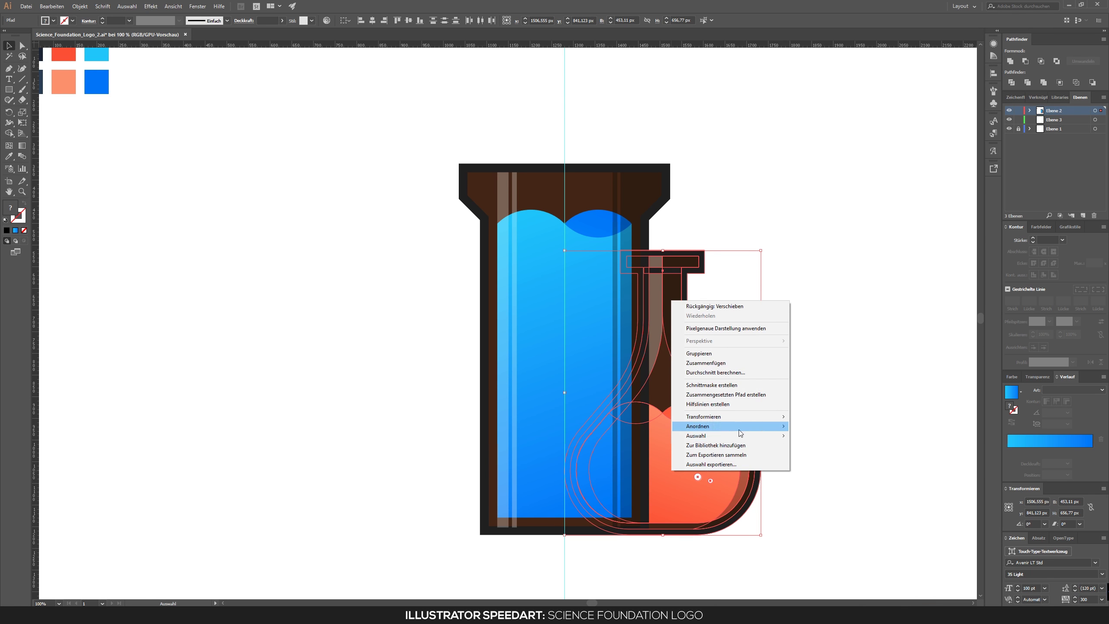
{"action": "left_click", "coordinate": [716, 426]}
{"action": "key", "text": "ctrl+plus"}
{"action": "key", "text": "ctrl+plus"}
{"action": "left_click", "coordinate": [722, 275]}
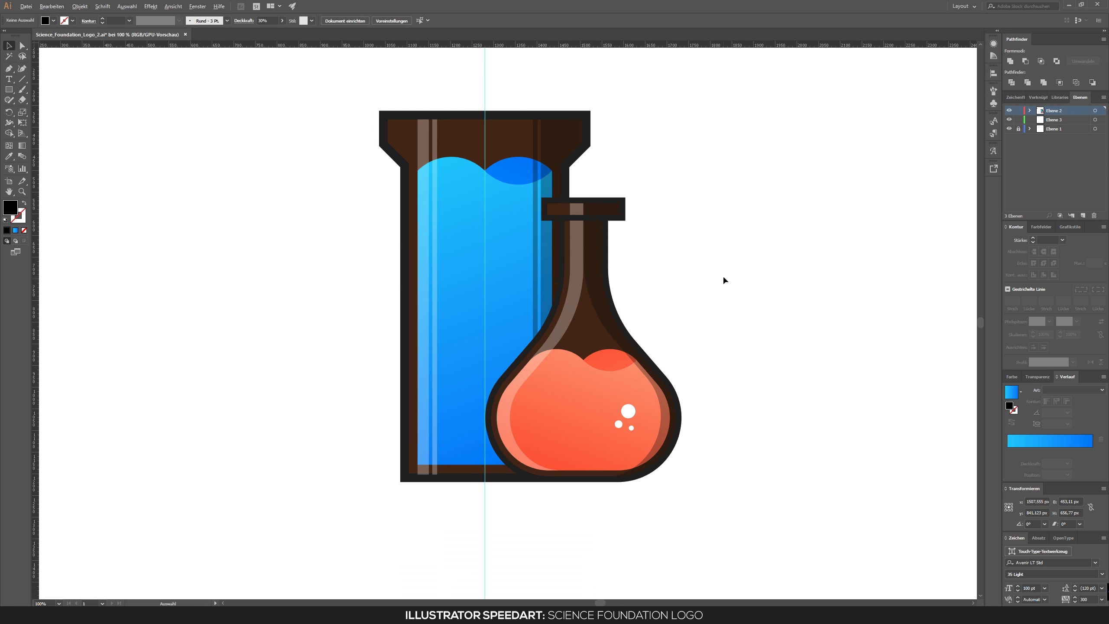
- Copy the flask's white bubbles into the beaker's blue liquid and select the whole artwork
{"action": "scroll", "coordinate": [698, 283], "scroll_direction": "up", "scroll_amount": 2}
{"action": "scroll", "coordinate": [596, 256], "scroll_direction": "down", "scroll_amount": 2}
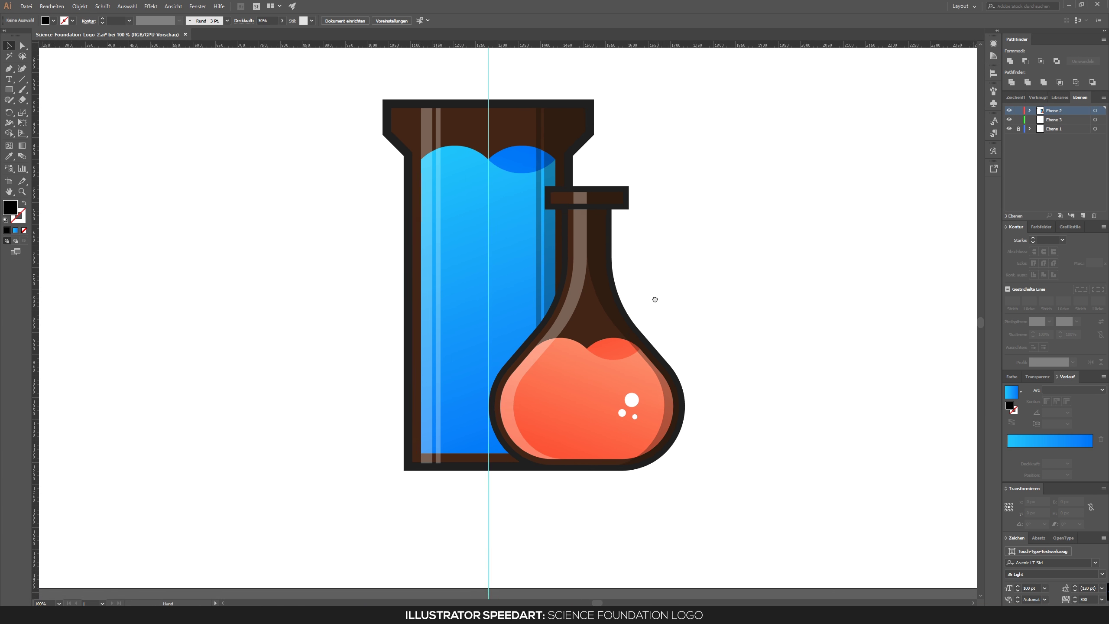
{"action": "left_click", "coordinate": [606, 440]}
{"action": "scroll", "coordinate": [574, 446], "scroll_direction": "up", "scroll_amount": 3}
{"action": "left_click_drag", "start_coordinate": [761, 470], "coordinate": [270, 207]}
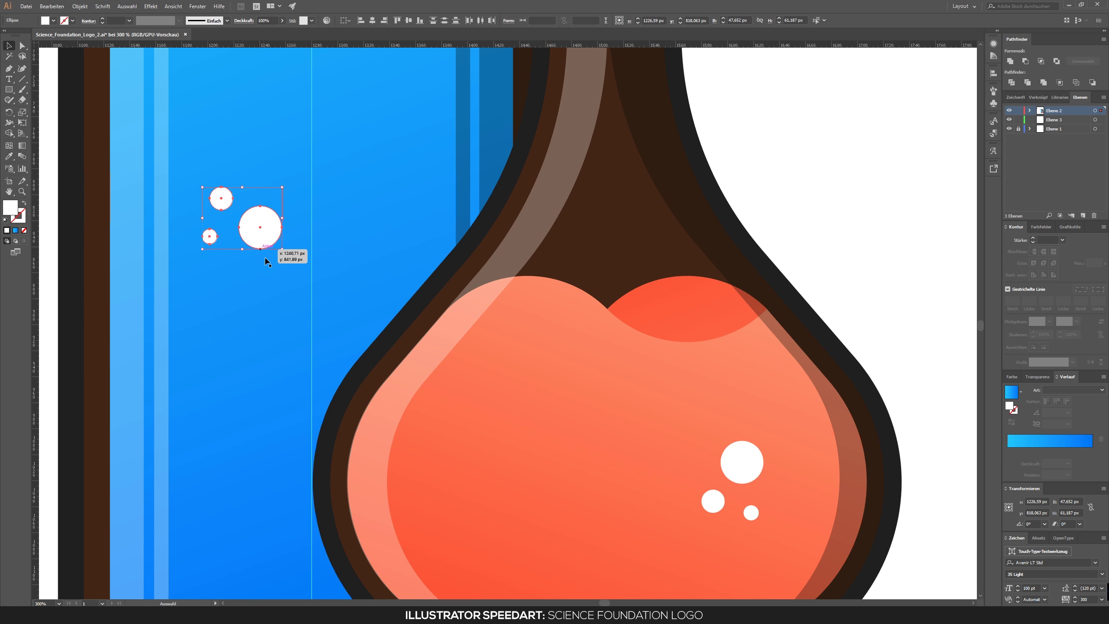
{"action": "scroll", "coordinate": [266, 261], "scroll_direction": "down", "scroll_amount": 5}
{"action": "left_click", "coordinate": [472, 247], "text": "shift"}
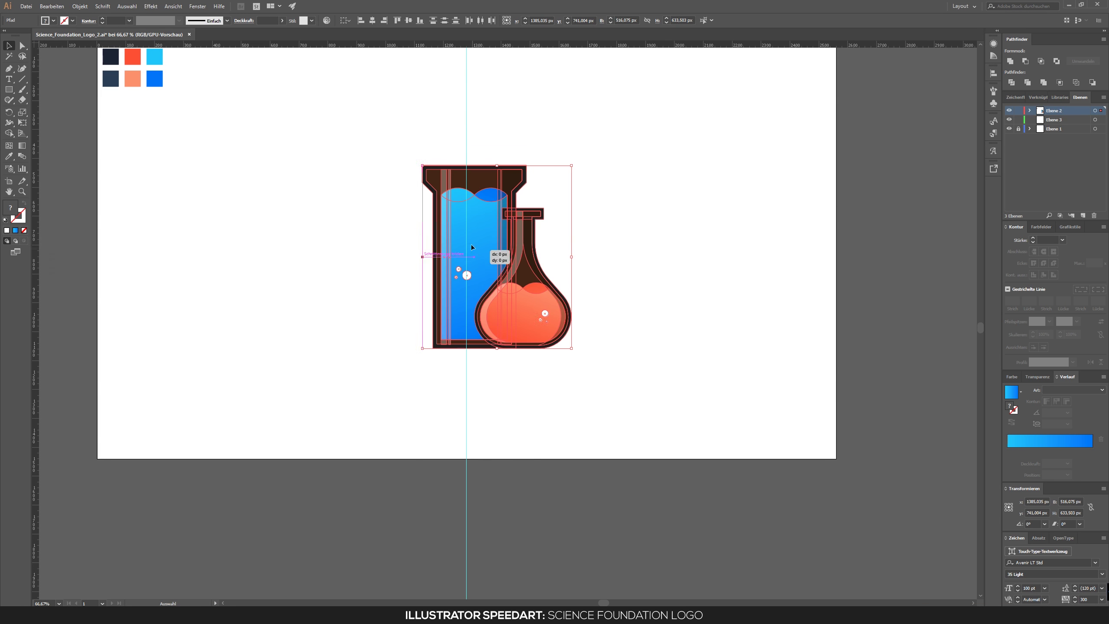
{"action": "scroll", "coordinate": [471, 247], "scroll_direction": "up", "scroll_amount": 5}
{"action": "scroll", "coordinate": [472, 247], "scroll_direction": "up", "scroll_amount": 2}
{"action": "scroll", "coordinate": [472, 247], "scroll_direction": "down", "scroll_amount": 7}
- Fill the background rectangle with a dark navy radial gradient
{"action": "key", "text": "ctrl+shift+a"}
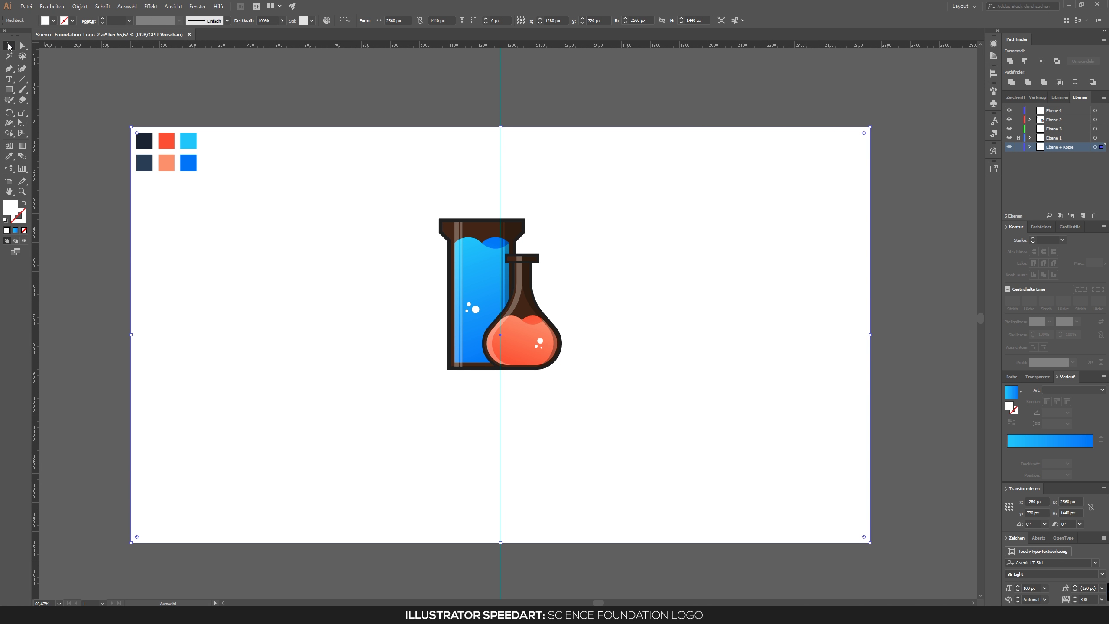
{"action": "double_click", "coordinate": [11, 207]}
{"action": "left_click", "coordinate": [646, 250]}
{"action": "left_click", "coordinate": [15, 230]}
{"action": "left_click", "coordinate": [145, 163]}
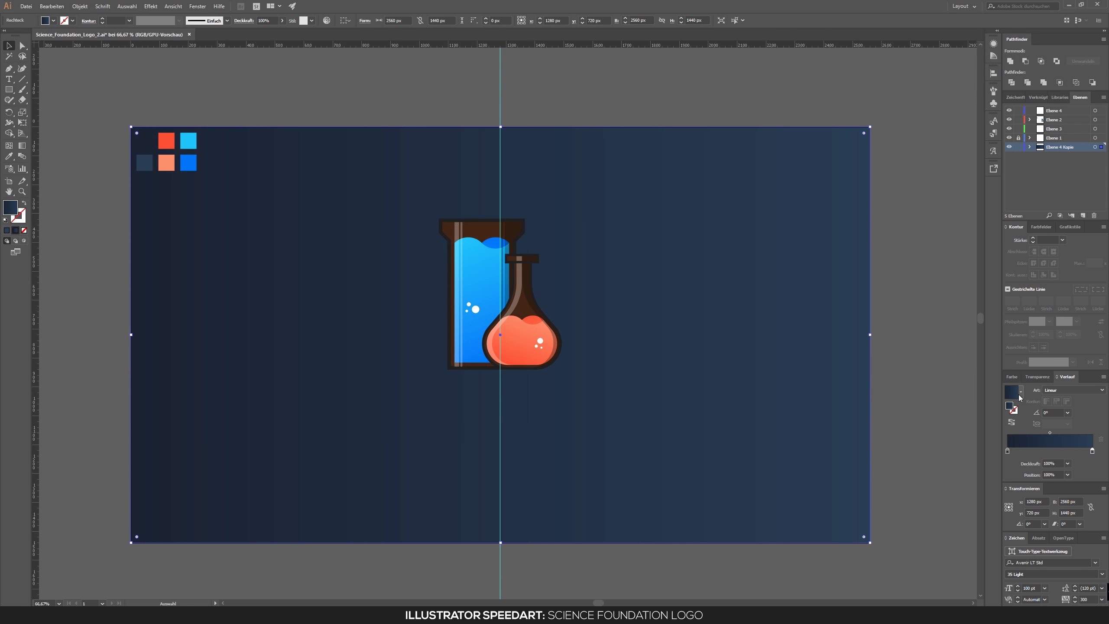
{"action": "left_click", "coordinate": [1072, 390]}
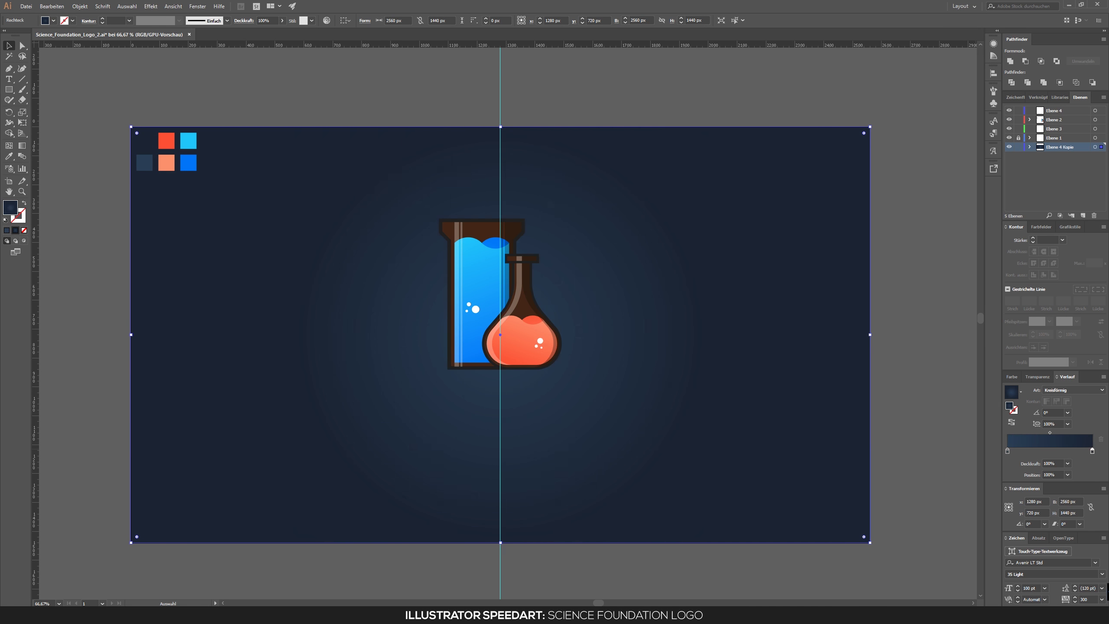
- Draw a long thin shelf bar centred under the beaker and flask
{"action": "key", "text": "ctrl+shift+a"}
{"action": "scroll", "coordinate": [444, 402], "scroll_direction": "up", "scroll_amount": 2}
{"action": "left_click_drag", "start_coordinate": [908, 356], "coordinate": [916, 343]}
{"action": "left_click", "coordinate": [11, 47]}
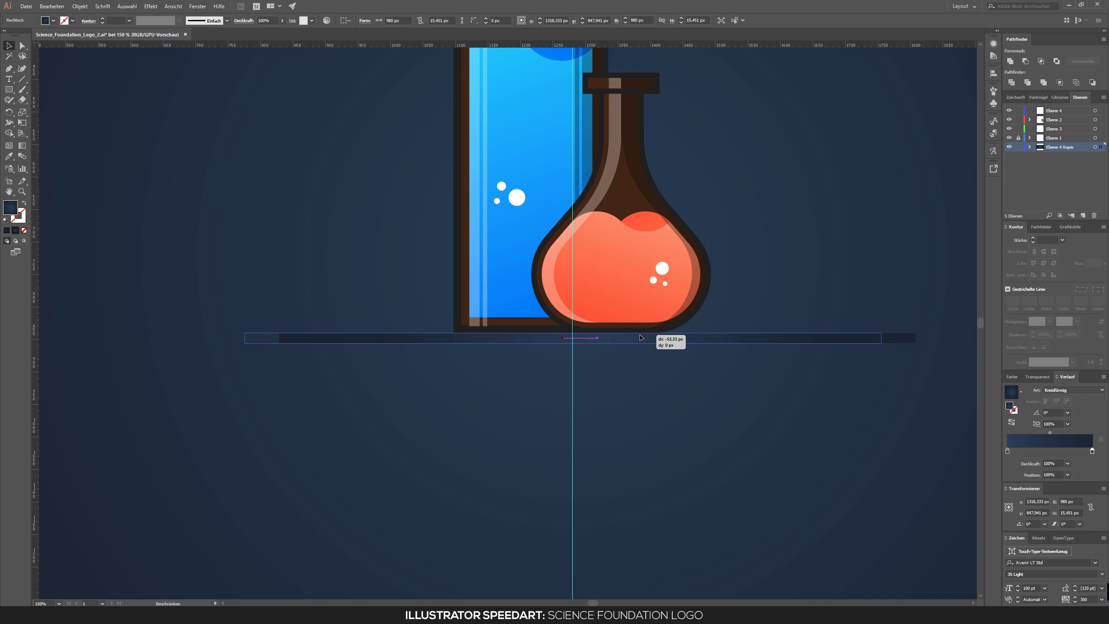
{"action": "left_click_drag", "start_coordinate": [640, 336], "coordinate": [649, 337]}
- Extend the beaker's light stripe to its base and make the shelf bar thinner
{"action": "left_click", "coordinate": [475, 321]}
{"action": "scroll", "coordinate": [482, 321], "scroll_direction": "up", "scroll_amount": 5}
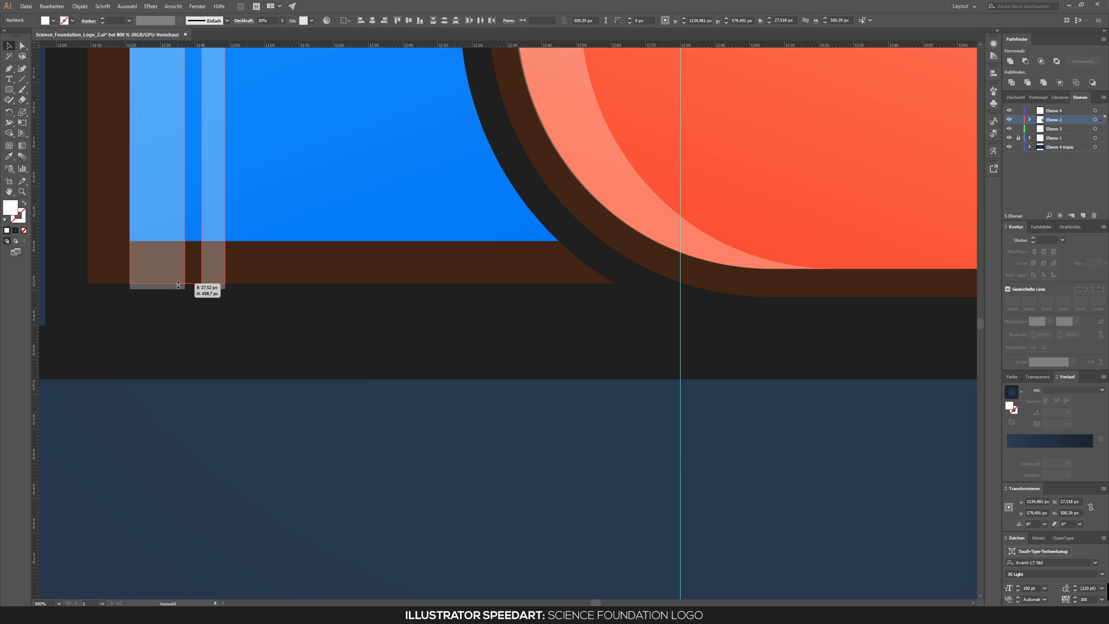
{"action": "left_click_drag", "start_coordinate": [178, 284], "coordinate": [178, 283]}
{"action": "scroll", "coordinate": [569, 366], "scroll_direction": "down", "scroll_amount": 5}
{"action": "left_click", "coordinate": [569, 366]}
{"action": "scroll", "coordinate": [519, 365], "scroll_direction": "up", "scroll_amount": 4}
{"action": "left_click_drag", "start_coordinate": [518, 364], "coordinate": [519, 366]}
- Shift the shelf bar left and split it into dashes with short end pieces
{"action": "scroll", "coordinate": [550, 371], "scroll_direction": "down", "scroll_amount": 4}
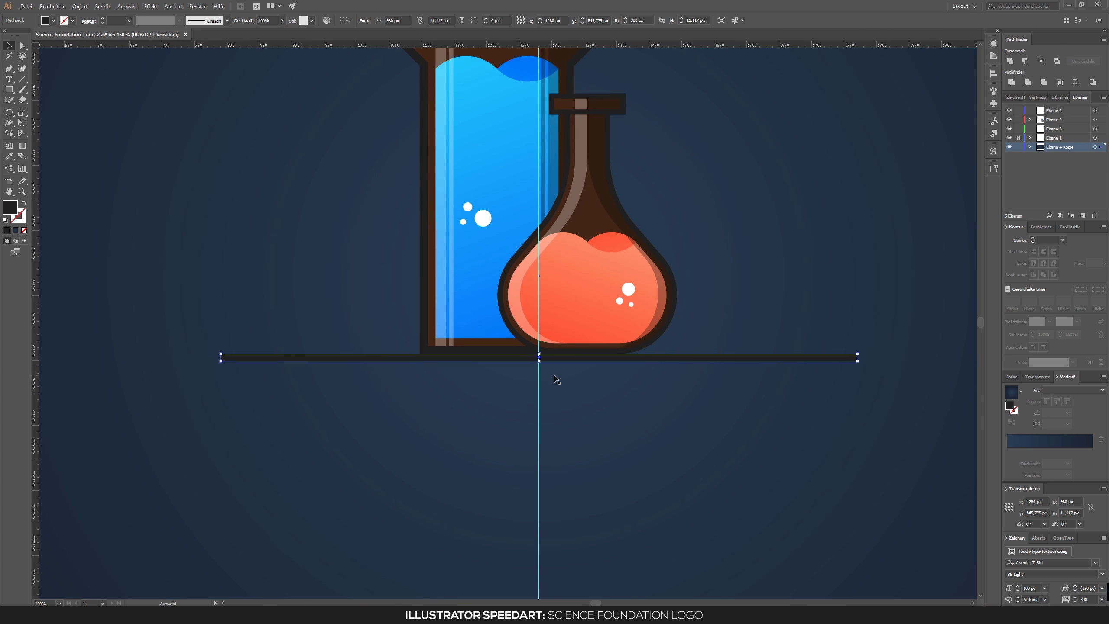
{"action": "scroll", "coordinate": [534, 388], "scroll_direction": "up", "scroll_amount": 2}
{"action": "scroll", "coordinate": [404, 369], "scroll_direction": "up", "scroll_amount": 2}
{"action": "left_click_drag", "start_coordinate": [681, 355], "coordinate": [653, 355]}
{"action": "left_click_drag", "start_coordinate": [659, 421], "coordinate": [432, 405]}
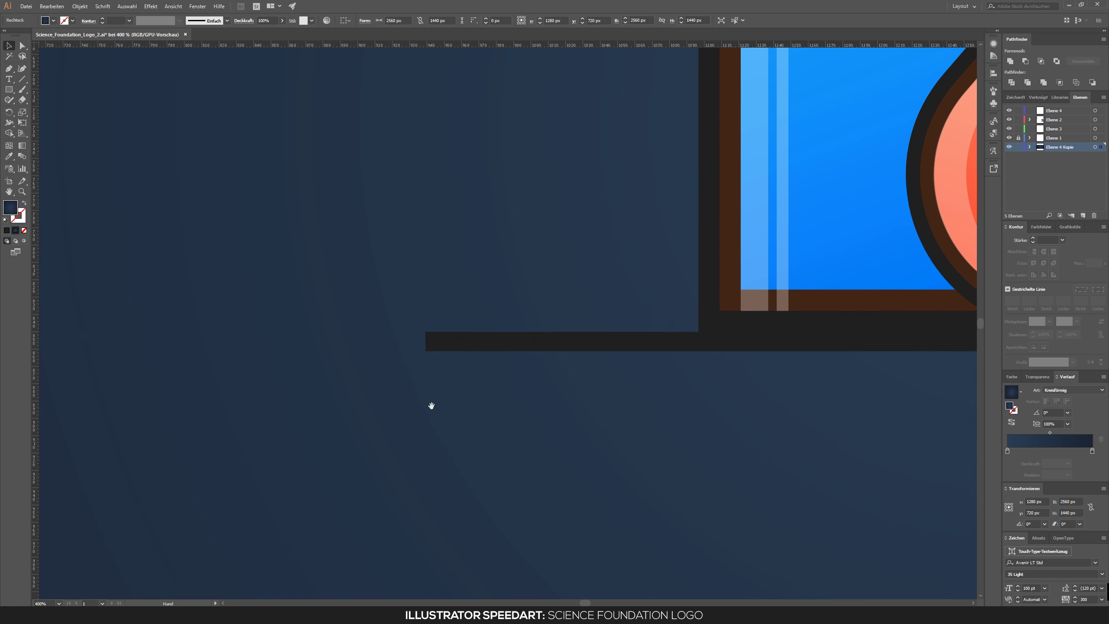
{"action": "left_click_drag", "start_coordinate": [661, 357], "coordinate": [638, 357]}
{"action": "left_click_drag", "start_coordinate": [132, 341], "coordinate": [617, 337]}
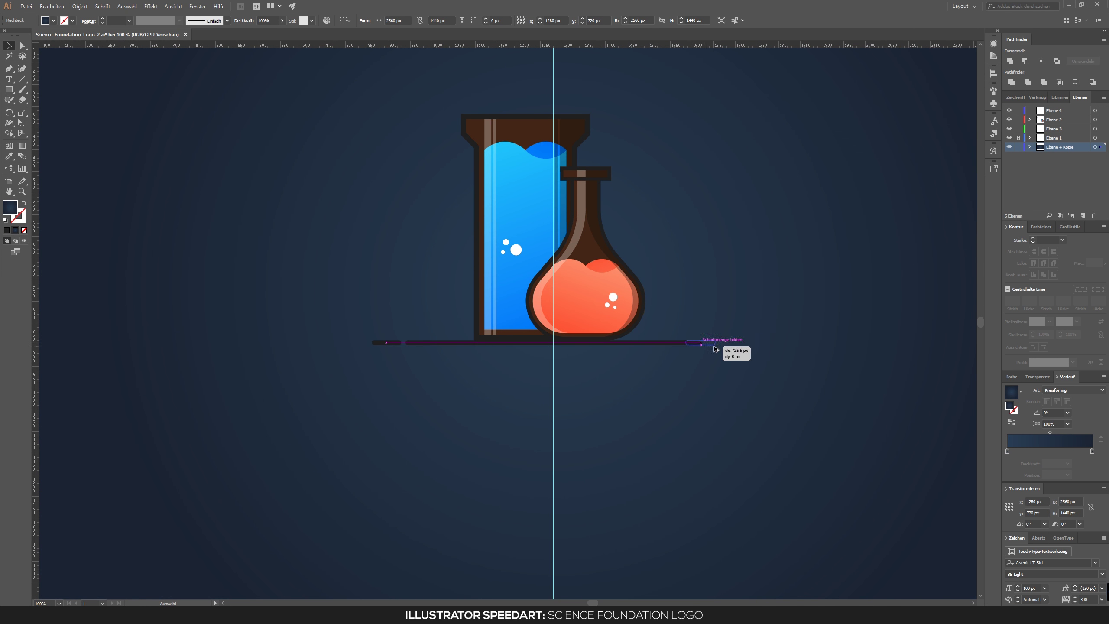
{"action": "left_click_drag", "start_coordinate": [575, 341], "coordinate": [631, 350]}
- Type SCIENCE under the shelf in the 95 Black weight with zero tracking
{"action": "key", "text": "t"}
{"action": "left_click", "coordinate": [412, 437]}
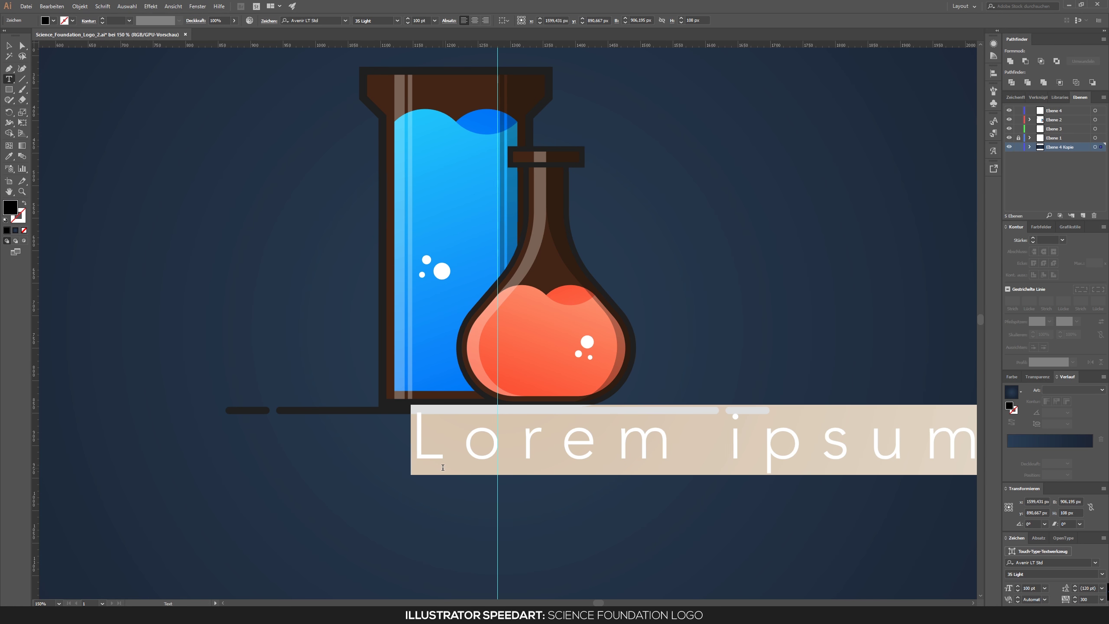
{"action": "type", "text": "SCIENCE"}
{"action": "key", "text": "ctrl+a"}
{"action": "key", "text": "ctrl+alt+q"}
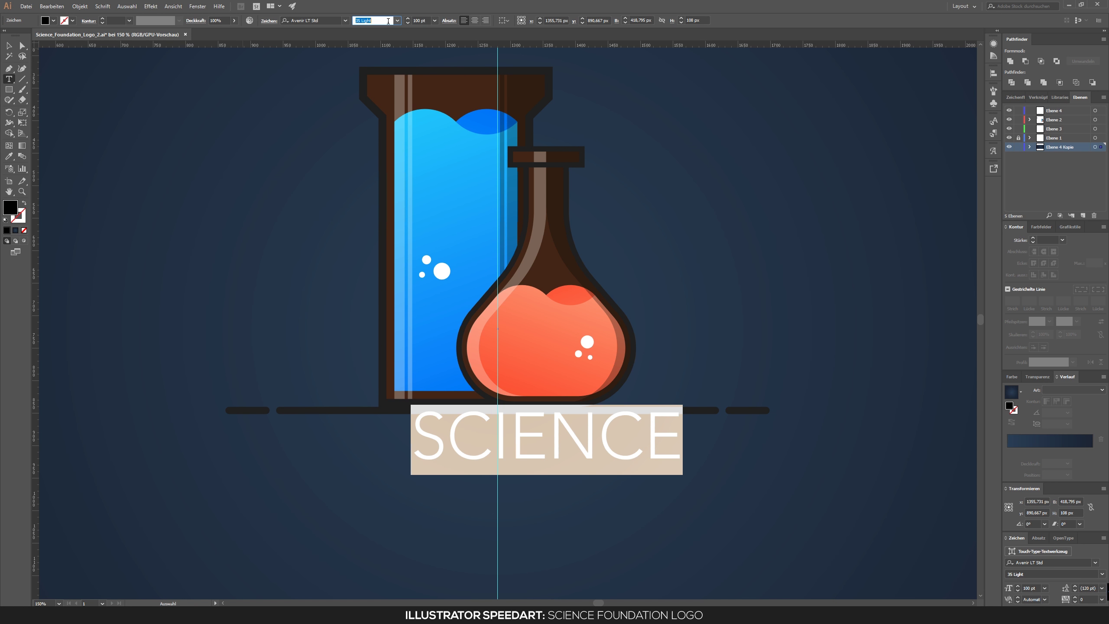
{"action": "type", "text": "95 Black Oblique"}
{"action": "scroll", "coordinate": [524, 306], "scroll_direction": "down", "scroll_amount": 5}
- Outline SCIENCE, scale it to span the shelf, and fill it with a -90° blue gradient
{"action": "left_click", "coordinate": [80, 6]}
{"action": "left_click_drag", "start_coordinate": [297, 324], "coordinate": [297, 301]}
{"action": "left_click_drag", "start_coordinate": [553, 332], "coordinate": [822, 388]}
{"action": "key", "text": "ctrl+minus"}
{"action": "left_click", "coordinate": [1019, 391]}
{"action": "left_click", "coordinate": [967, 426]}
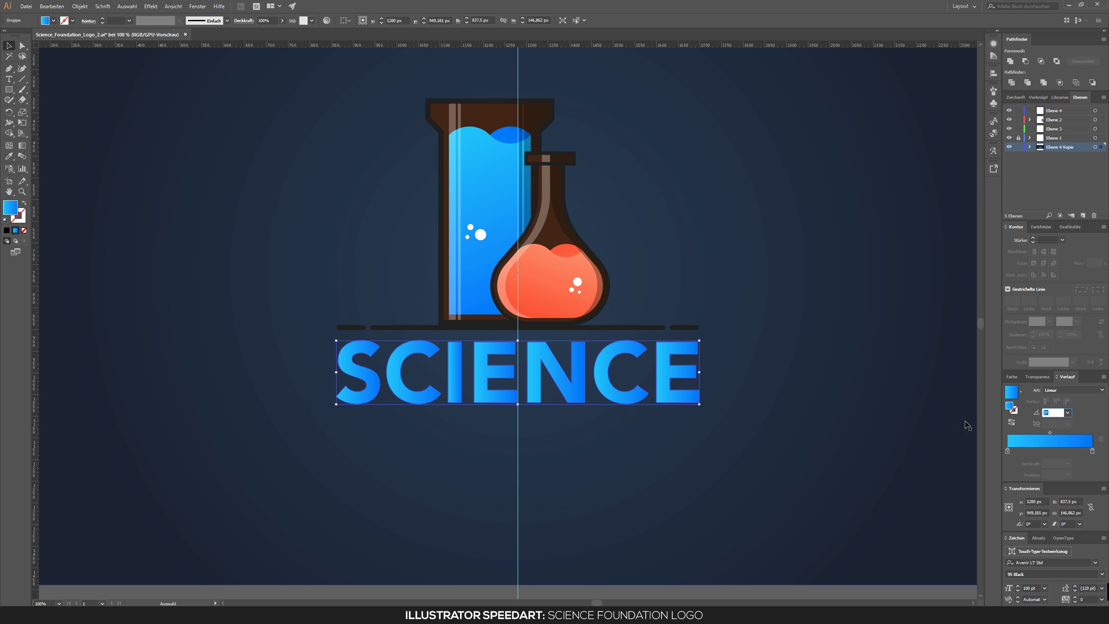
{"action": "type", "text": "-90"}
{"action": "key", "text": "Return"}
{"action": "left_click", "coordinate": [8, 79]}
- Type FOUNDATION below SCIENCE with tracking 300
{"action": "left_click", "coordinate": [359, 467]}
{"action": "type", "text": "FOUNDATION"}
{"action": "key", "text": "ctrl+a"}
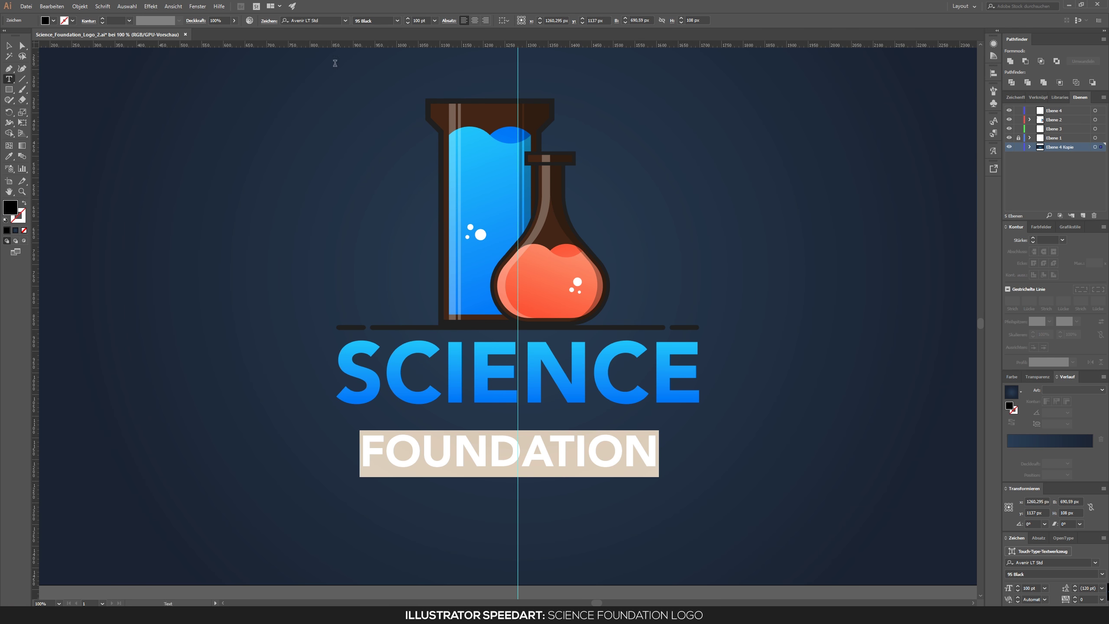
{"action": "left_click", "coordinate": [1080, 599]}
{"action": "type", "text": "300"}
{"action": "key", "text": "Return"}
{"action": "key", "text": "Escape"}
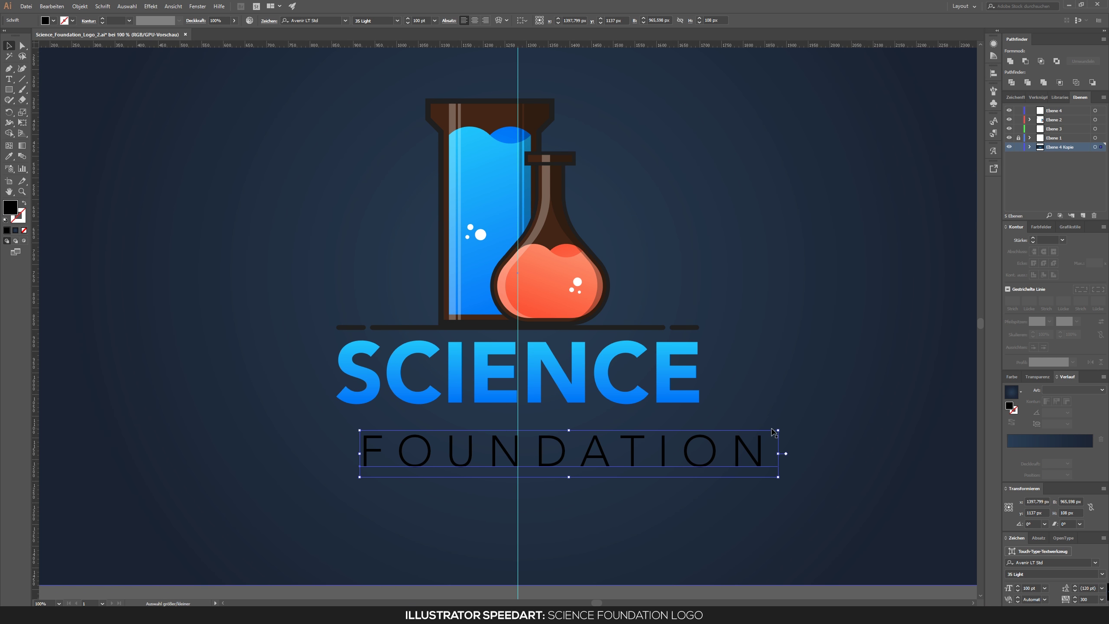
- Outline FOUNDATION, shrink it under SCIENCE, and close the gap between both lines
{"action": "left_click", "coordinate": [80, 6]}
{"action": "left_click", "coordinate": [114, 96]}
{"action": "key", "text": "ctrl+plus"}
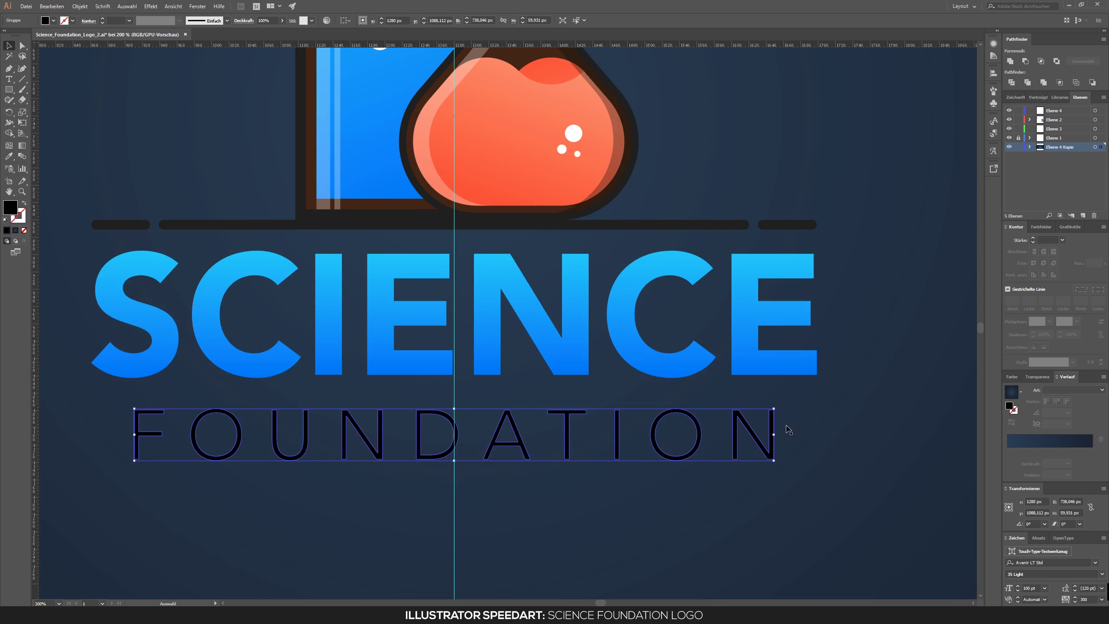
{"action": "mouse_move", "coordinate": [775, 409]}
{"action": "left_mouse_down"}
{"action": "mouse_move", "coordinate": [752, 414]}
{"action": "mouse_move", "coordinate": [762, 414]}
{"action": "left_mouse_up"}
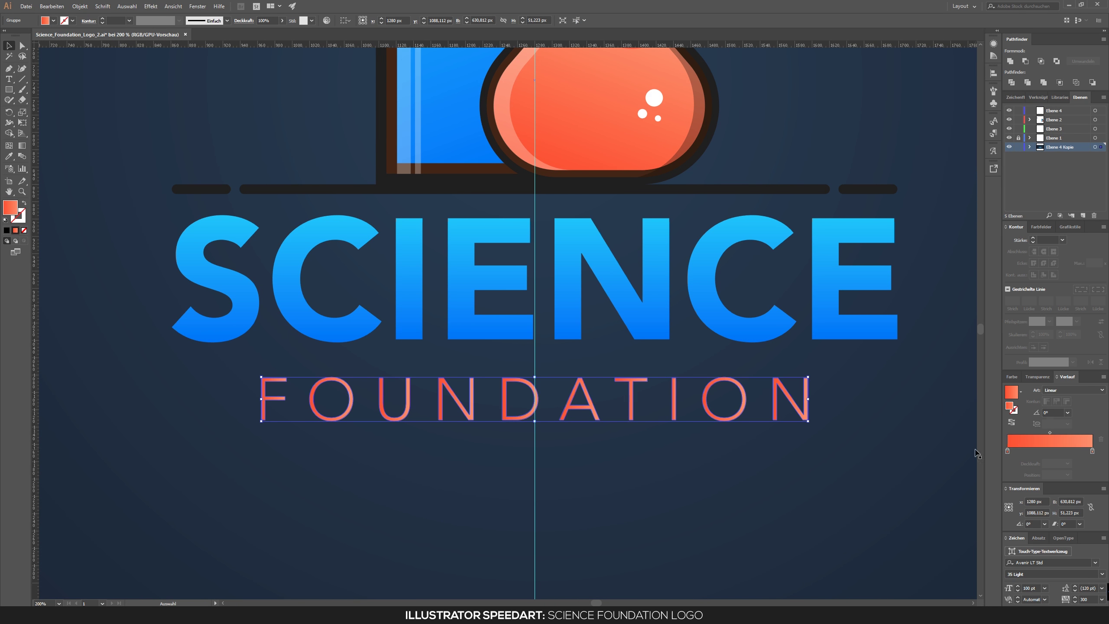
{"action": "left_click_drag", "start_coordinate": [407, 258], "coordinate": [407, 255]}
{"action": "left_click_drag", "start_coordinate": [527, 388], "coordinate": [527, 368]}
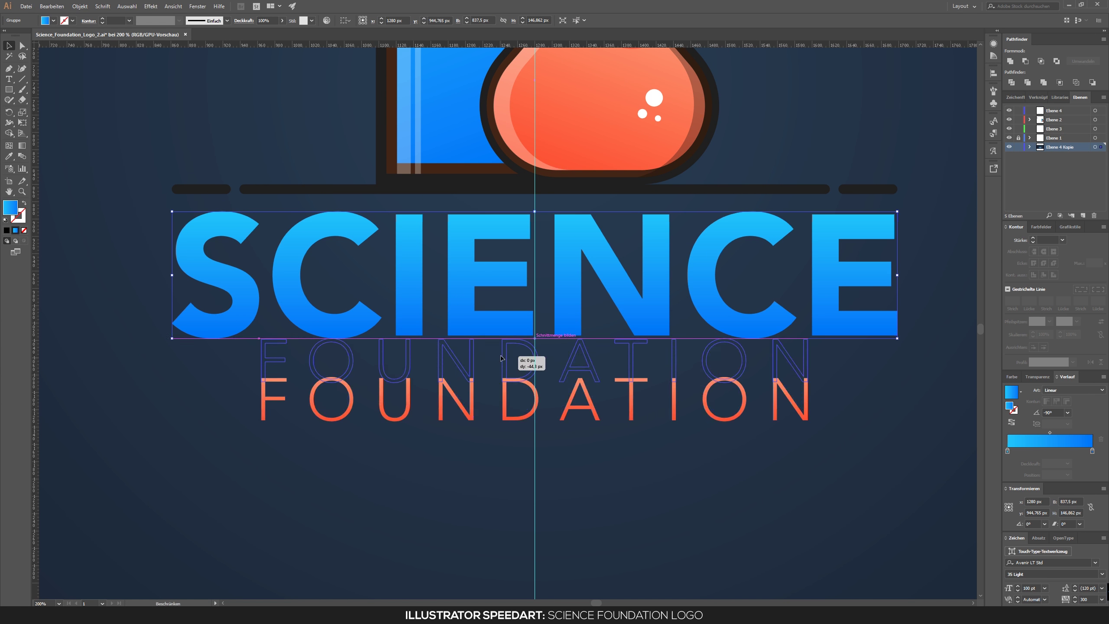
{"action": "left_click", "coordinate": [196, 335]}
- Draw a small star to the left of FOUNDATION
{"action": "key", "text": "ctrl+minus"}
{"action": "left_click_drag", "start_coordinate": [8, 89], "coordinate": [50, 140]}
{"action": "scroll", "coordinate": [303, 411], "scroll_direction": "up", "scroll_amount": 3}
{"action": "left_click_drag", "start_coordinate": [263, 392], "coordinate": [278, 398]}
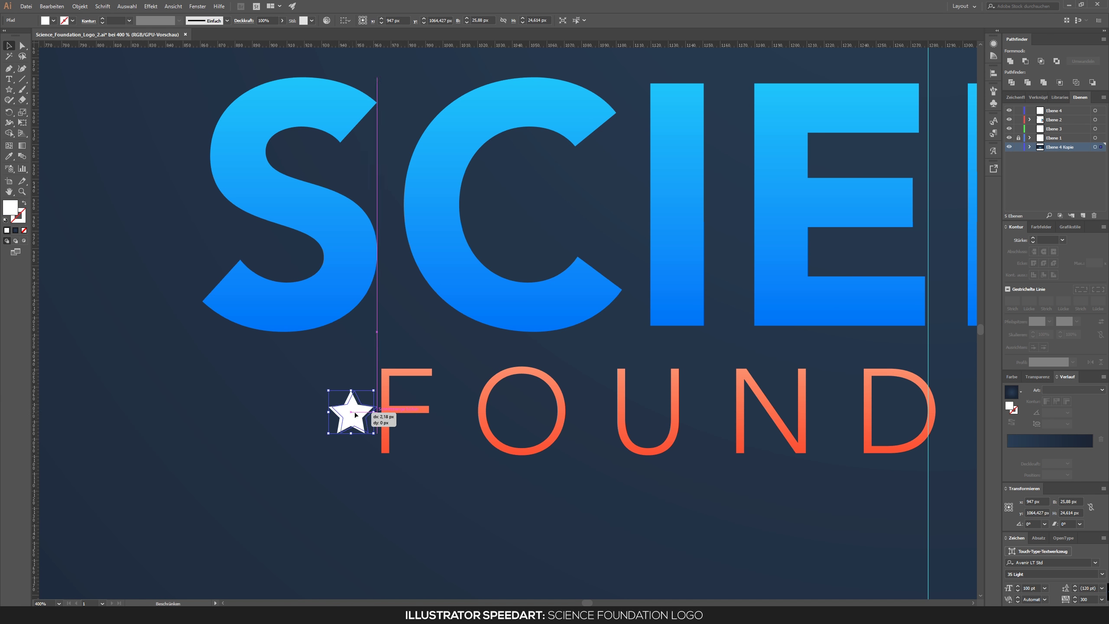
- Copy the star after FOUNDATION's final N and hide the colour swatches layer
{"action": "left_click_drag", "start_coordinate": [355, 411], "coordinate": [655, 380]}
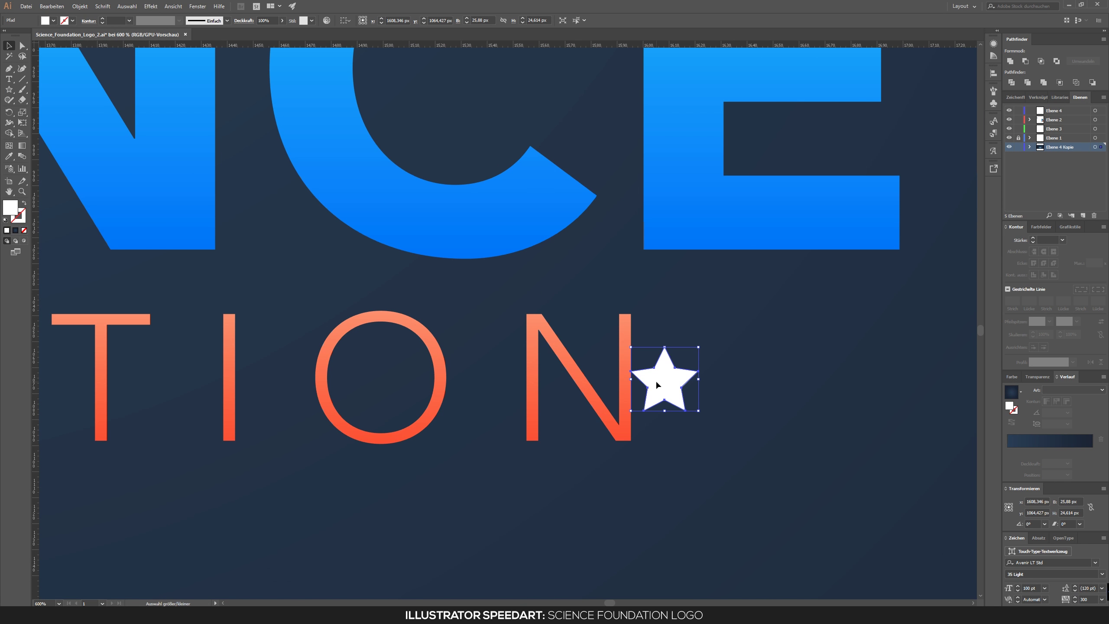
{"action": "key", "text": "ctrl+0"}
{"action": "left_click", "coordinate": [1009, 147]}
- Recolour the beaker's brown frame dark grey
{"action": "key", "text": "ctrl+1"}
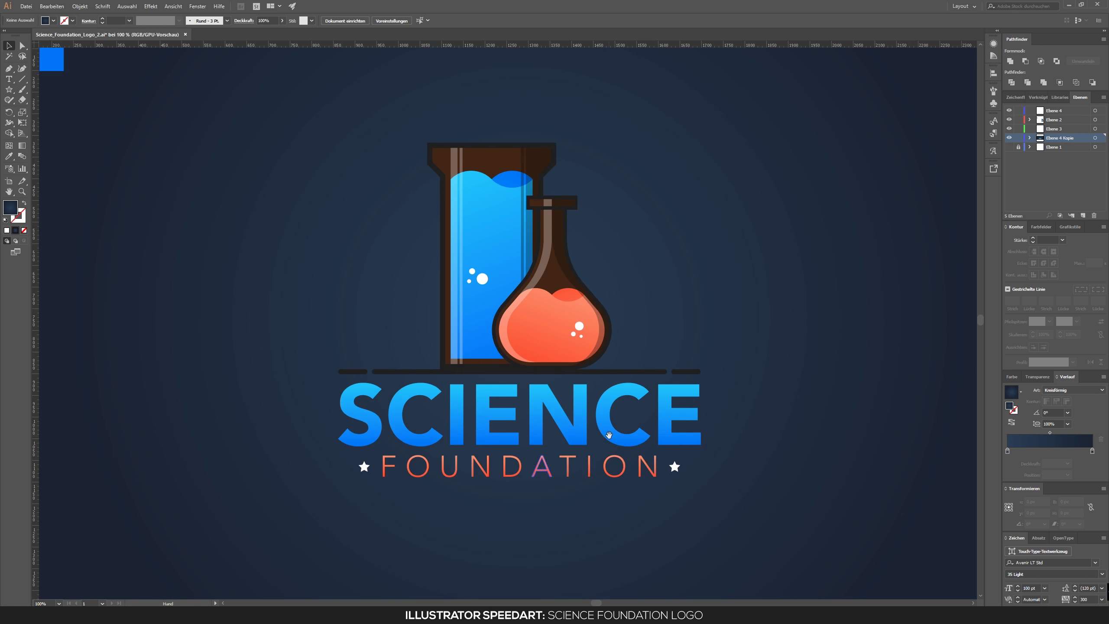
{"action": "left_click", "coordinate": [555, 284]}
{"action": "left_click", "coordinate": [22, 61]}
{"action": "left_click", "coordinate": [254, 352]}
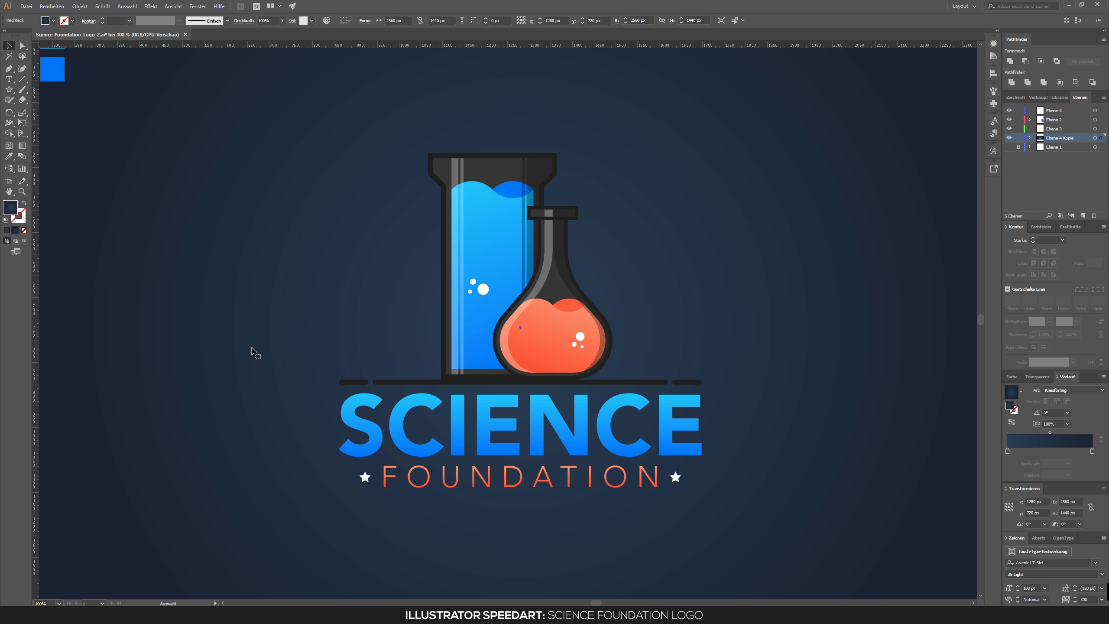